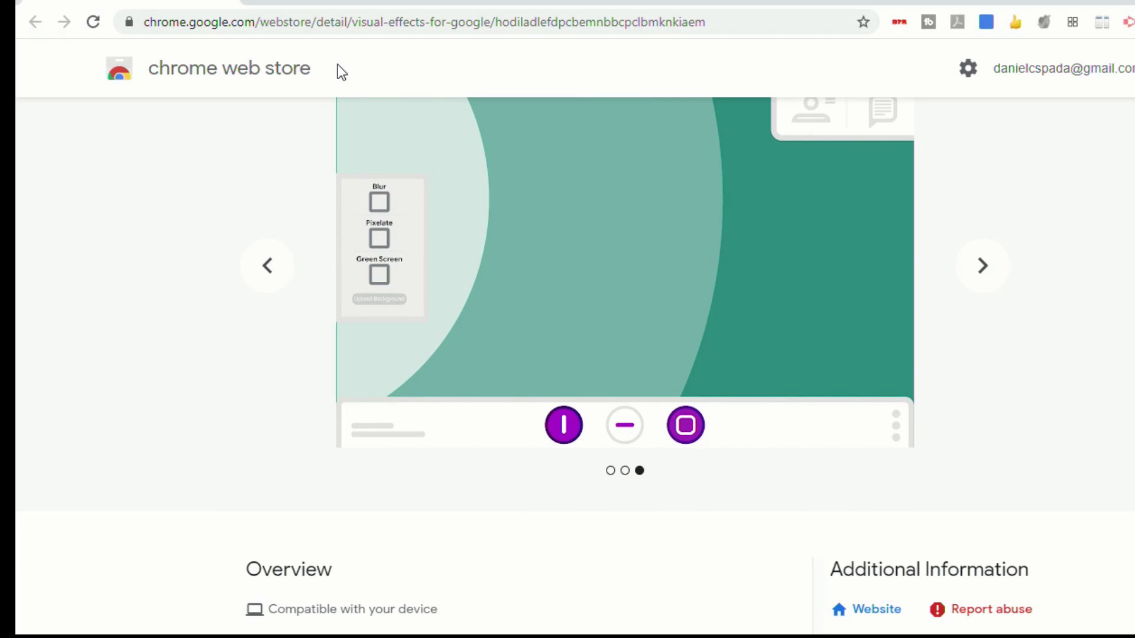
Switch from the extension's store page to the Google Meet call and reveal the Visual Effects panel
{"action": "scroll", "coordinate": [319, 148], "scroll_direction": "up", "scroll_amount": 6}
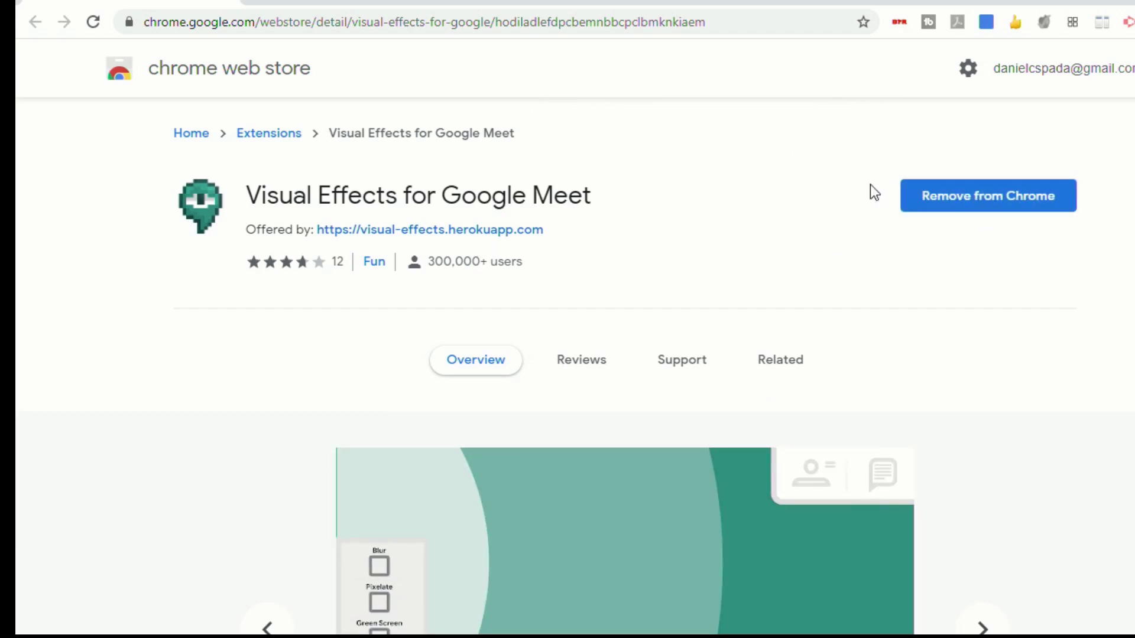
{"action": "left_click", "coordinate": [322, 2]}
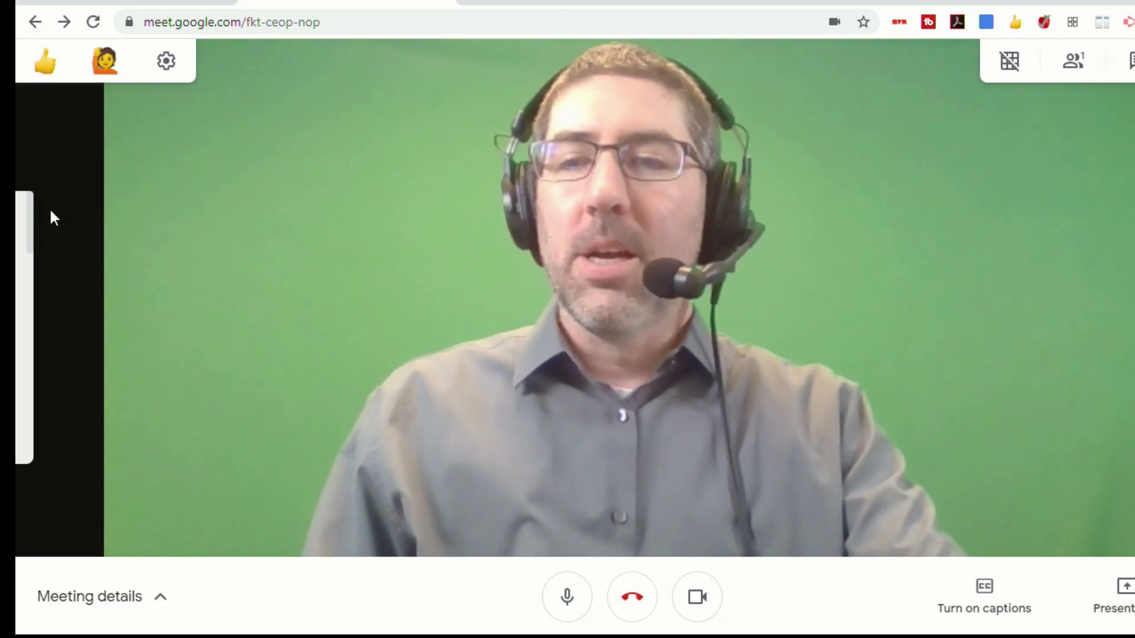
{"action": "mouse_move", "coordinate": [17, 232]}
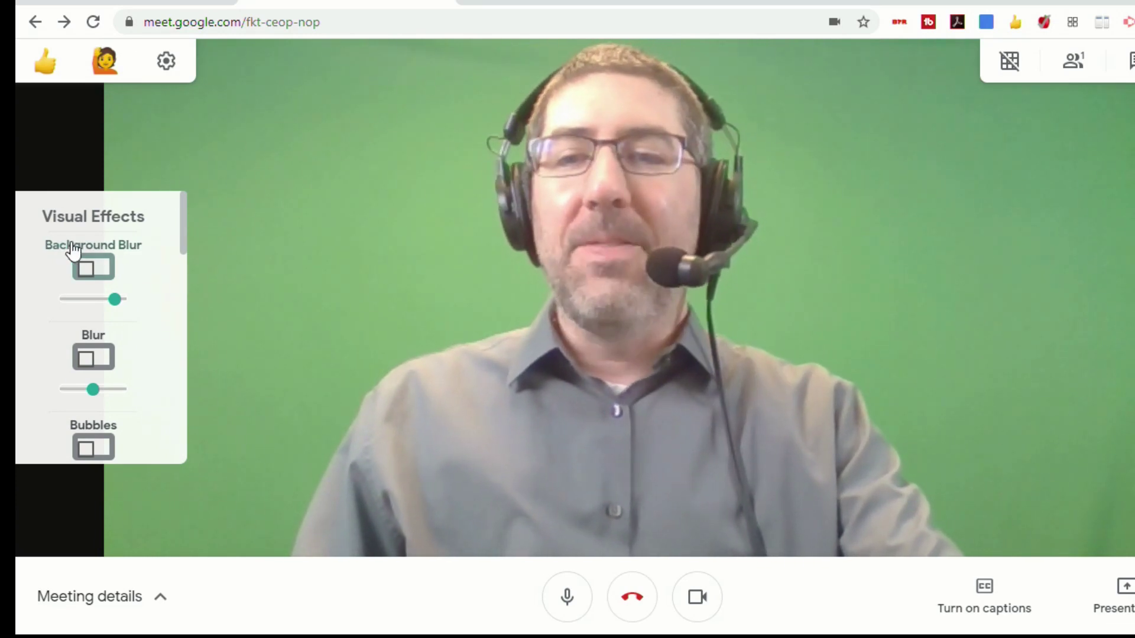
Look through the effects offered in the Visual Effects panel, from Background Blur down past Inverse
{"action": "left_click", "coordinate": [92, 266]}
{"action": "scroll", "coordinate": [90, 269], "scroll_direction": "down", "scroll_amount": 2}
{"action": "left_click", "coordinate": [90, 269]}
{"action": "scroll", "coordinate": [92, 270], "scroll_direction": "down", "scroll_amount": 10}
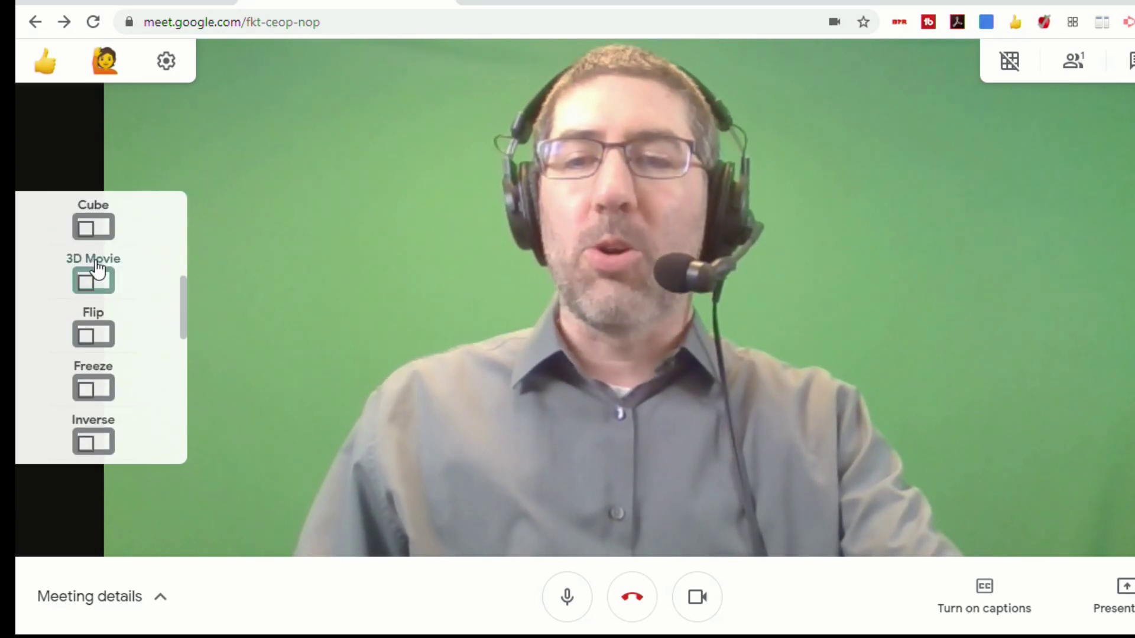
{"action": "scroll", "coordinate": [118, 301], "scroll_direction": "down", "scroll_amount": 5}
{"action": "scroll", "coordinate": [130, 324], "scroll_direction": "up", "scroll_amount": 15}
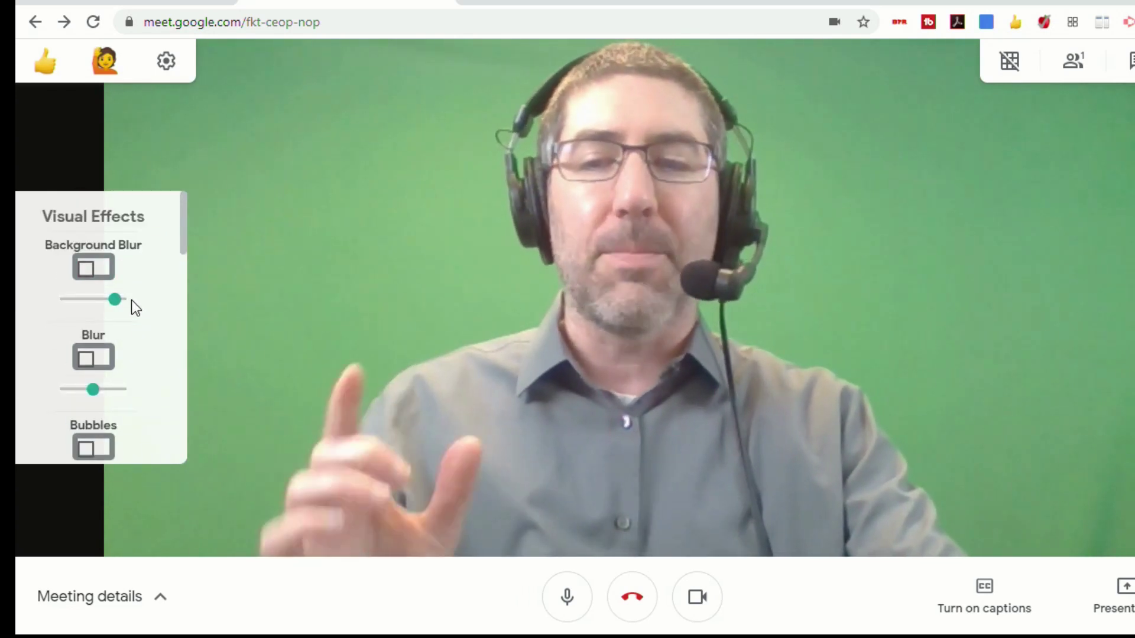
{"action": "scroll", "coordinate": [130, 301], "scroll_direction": "down", "scroll_amount": 2}
{"action": "scroll", "coordinate": [128, 299], "scroll_direction": "up", "scroll_amount": 2}
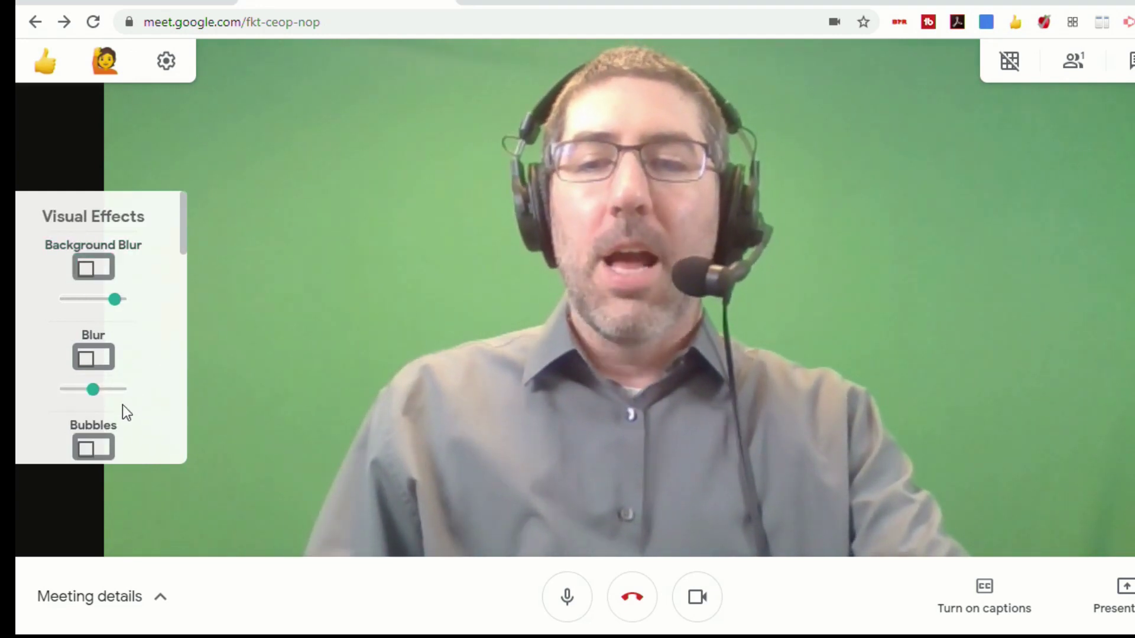
Try the Bubbles effect on the camera video and turn it back off
{"action": "scroll", "coordinate": [124, 401], "scroll_direction": "down", "scroll_amount": 2}
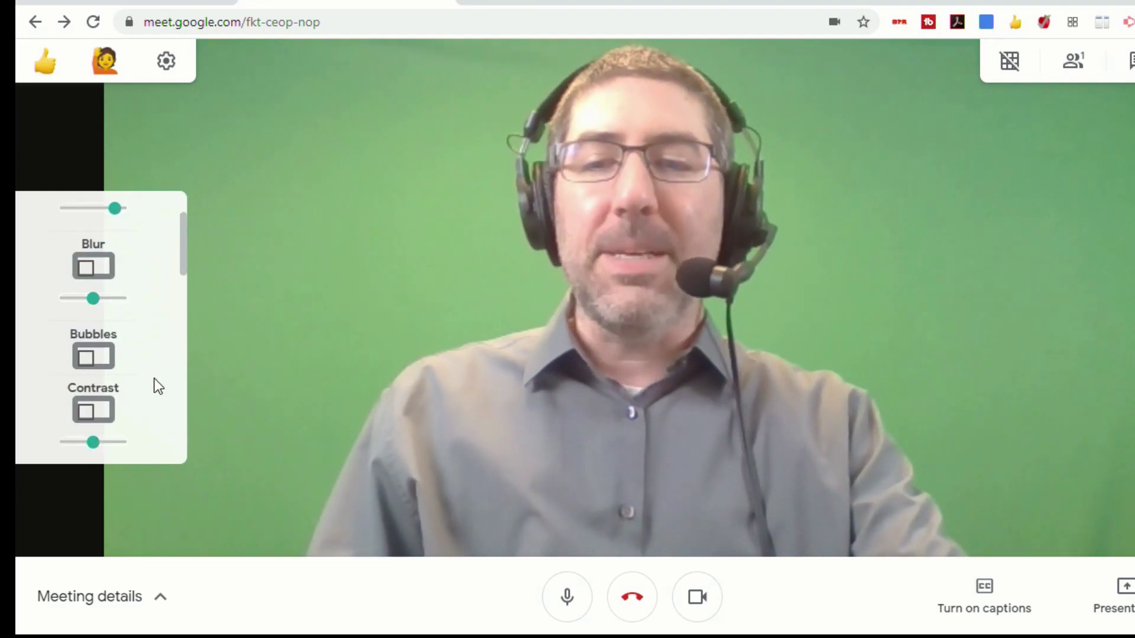
{"action": "left_click", "coordinate": [98, 353]}
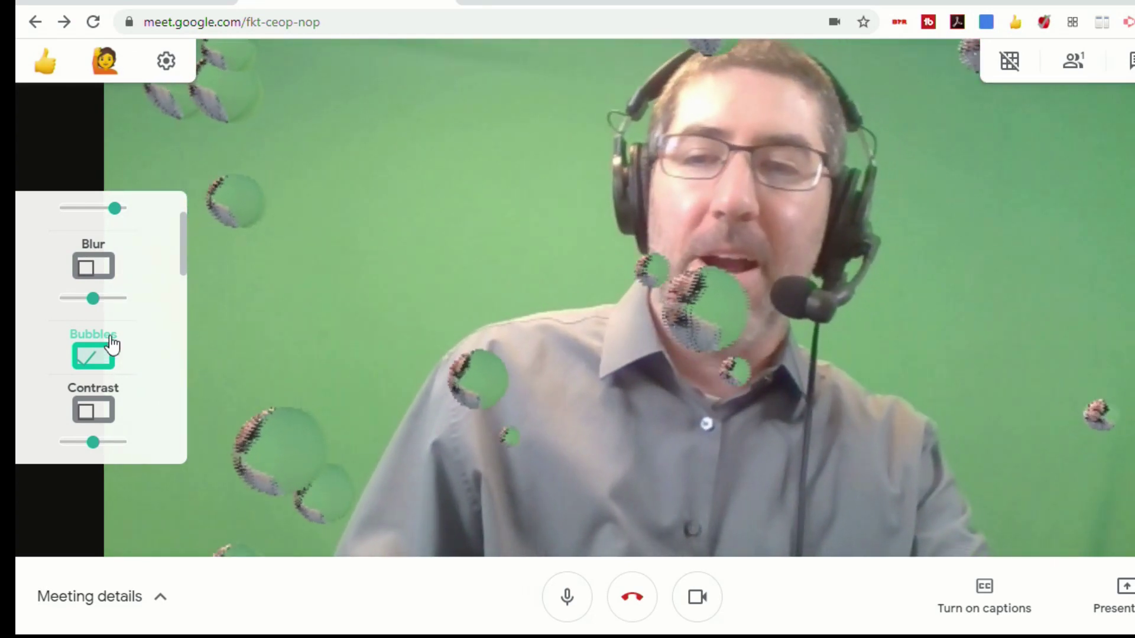
{"action": "left_click", "coordinate": [111, 348]}
Try the Contrast effect on the camera video, testing its intensity control, and turn it back off
{"action": "left_click", "coordinate": [102, 414]}
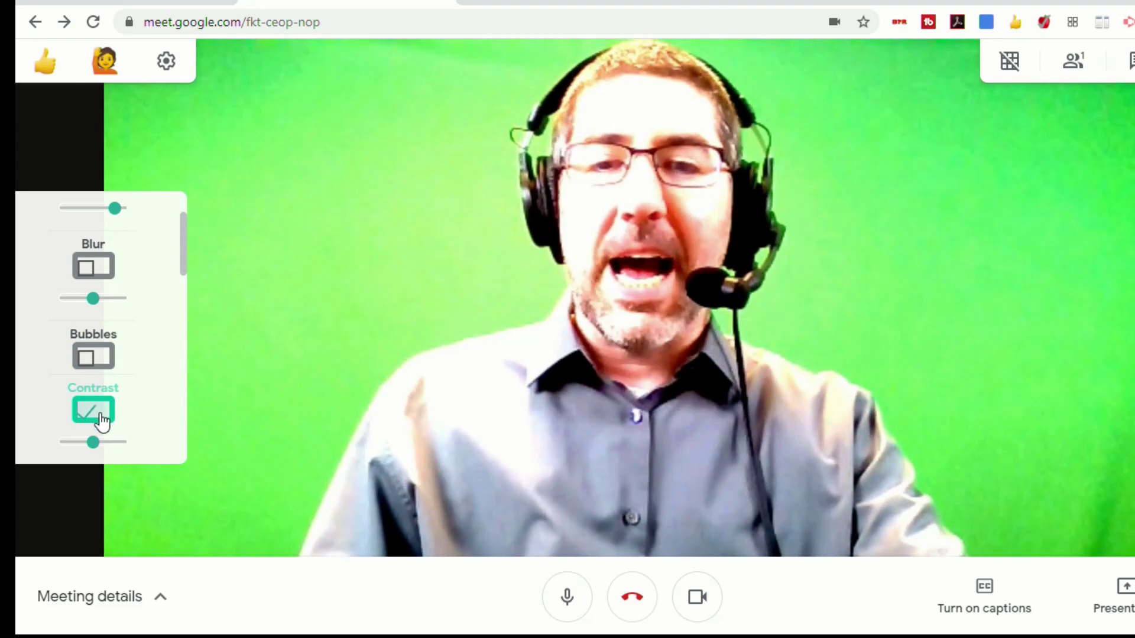
{"action": "mouse_move", "coordinate": [93, 447]}
{"action": "left_mouse_down"}
{"action": "mouse_move", "coordinate": [51, 448]}
{"action": "mouse_move", "coordinate": [153, 450]}
{"action": "mouse_move", "coordinate": [63, 445]}
{"action": "mouse_move", "coordinate": [124, 451]}
{"action": "mouse_move", "coordinate": [94, 453]}
{"action": "left_mouse_up"}
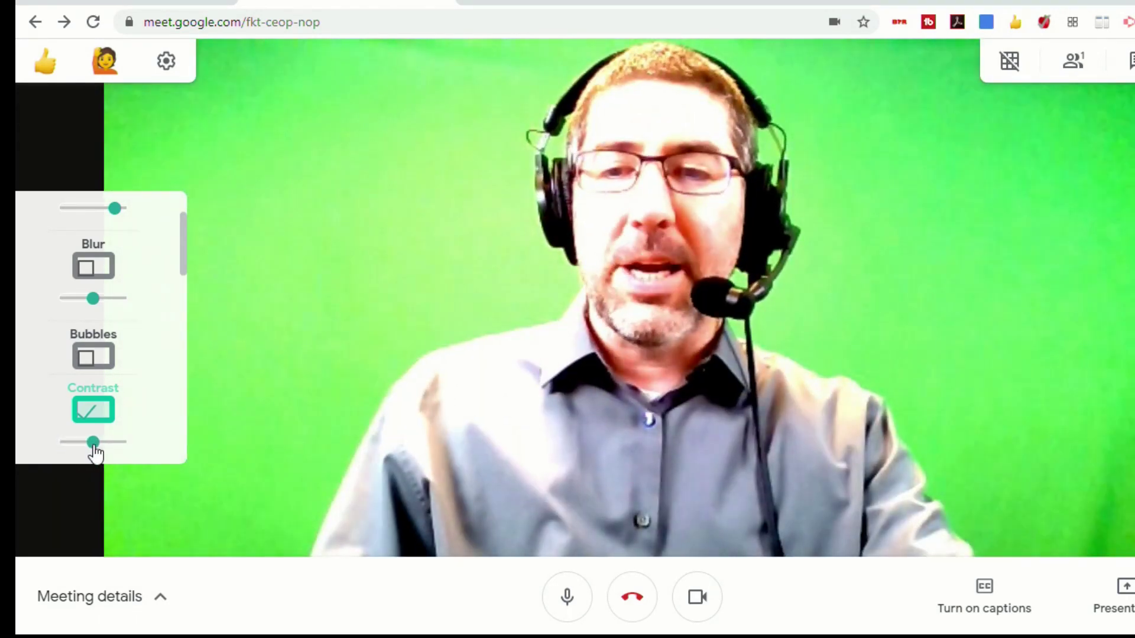
{"action": "left_click", "coordinate": [105, 414]}
{"action": "left_click", "coordinate": [112, 418]}
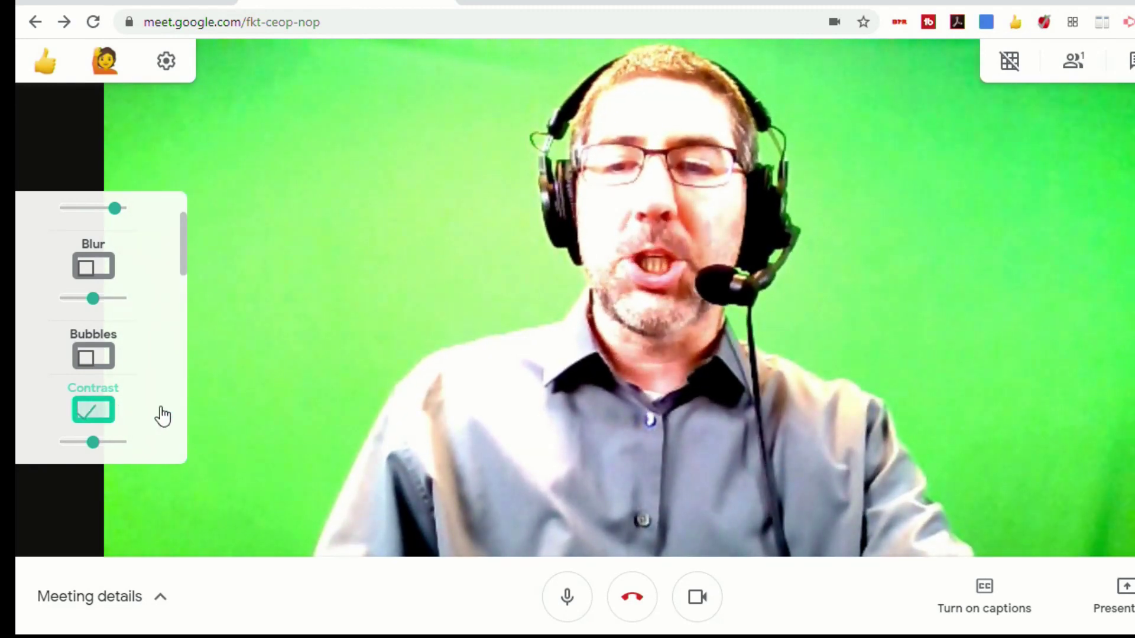
{"action": "left_click", "coordinate": [83, 416]}
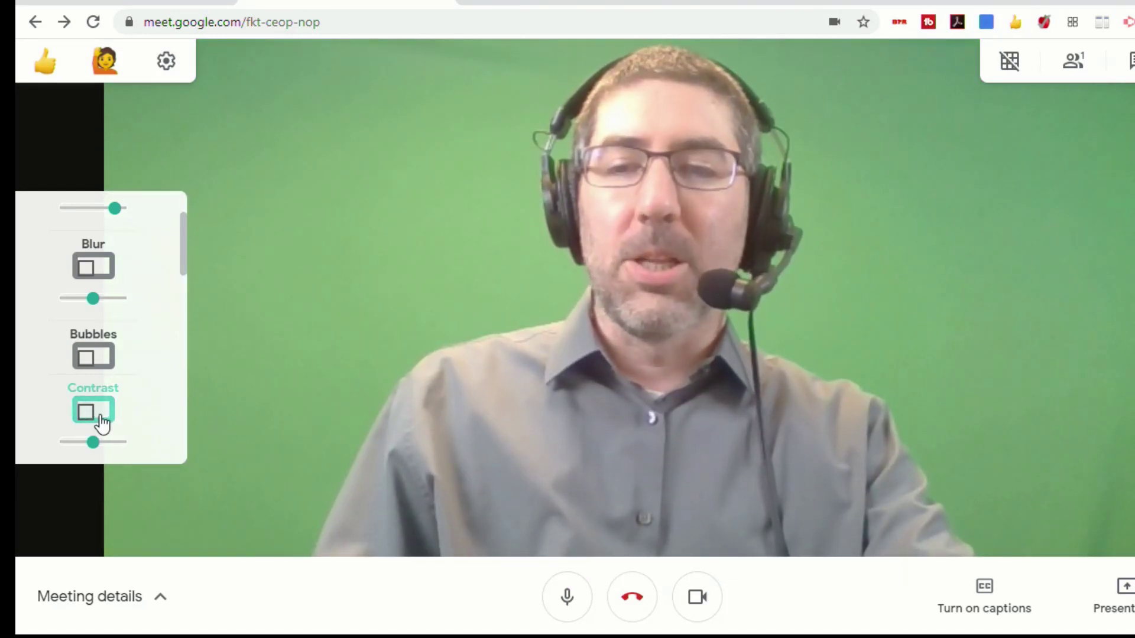
Combine the Bubbles and Contrast effects on the camera video and turn both back off
{"action": "left_click", "coordinate": [93, 357]}
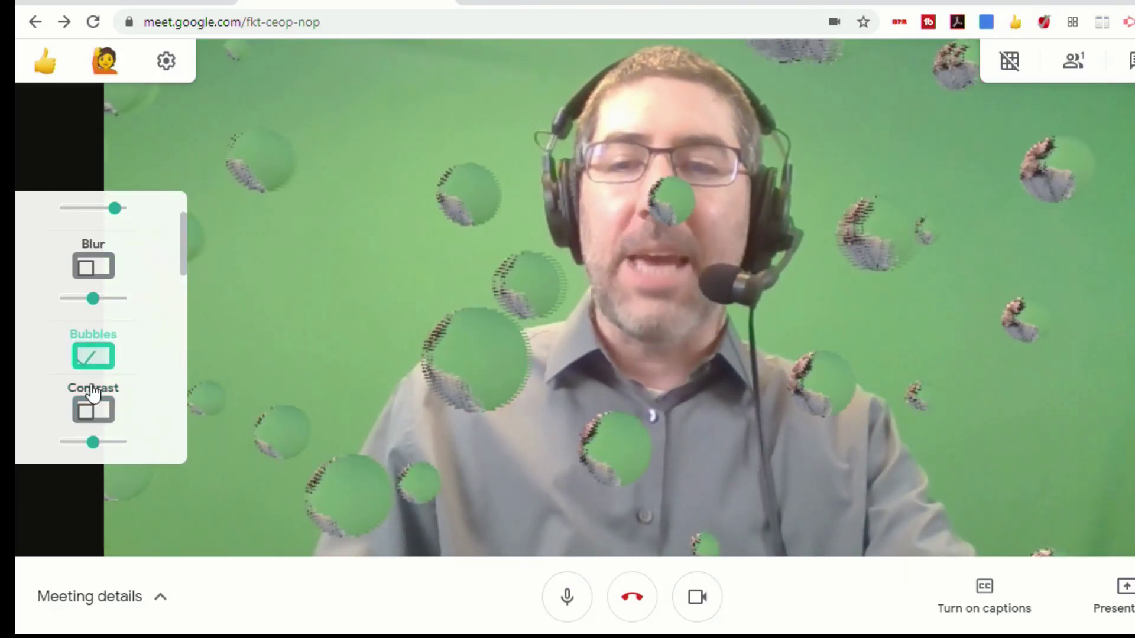
{"action": "left_click", "coordinate": [93, 409]}
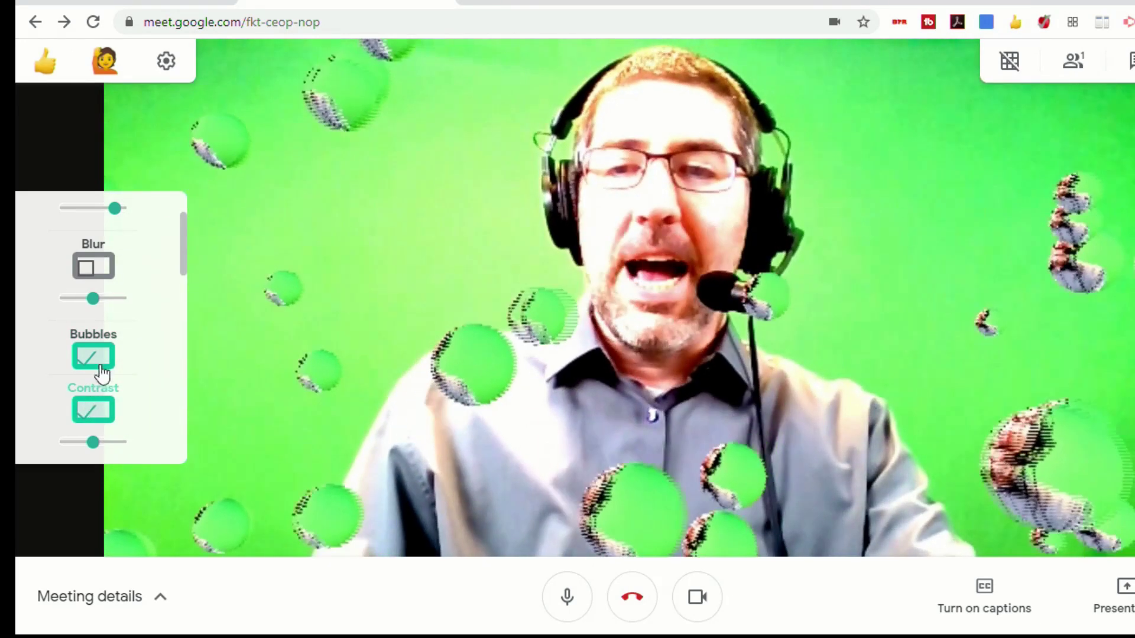
{"action": "left_click", "coordinate": [93, 409]}
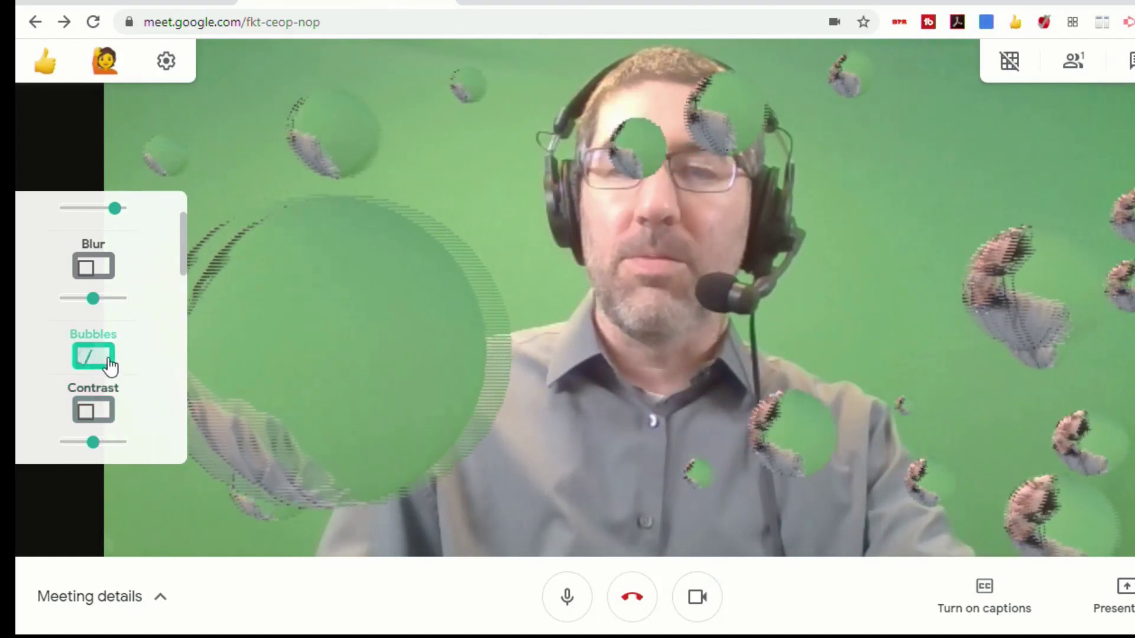
{"action": "left_click", "coordinate": [102, 366]}
Try the Cube and 3D Movie effects on the camera video, leaving both turned off
{"action": "scroll", "coordinate": [113, 364], "scroll_direction": "down", "scroll_amount": 3}
{"action": "left_click", "coordinate": [97, 321]}
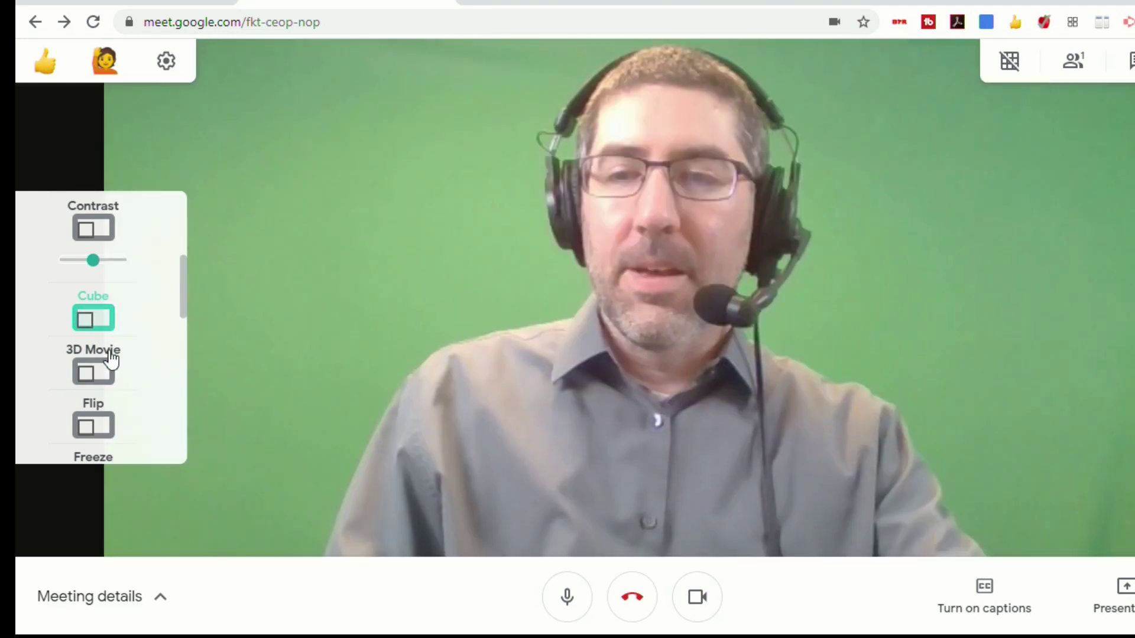
{"action": "left_click", "coordinate": [104, 372]}
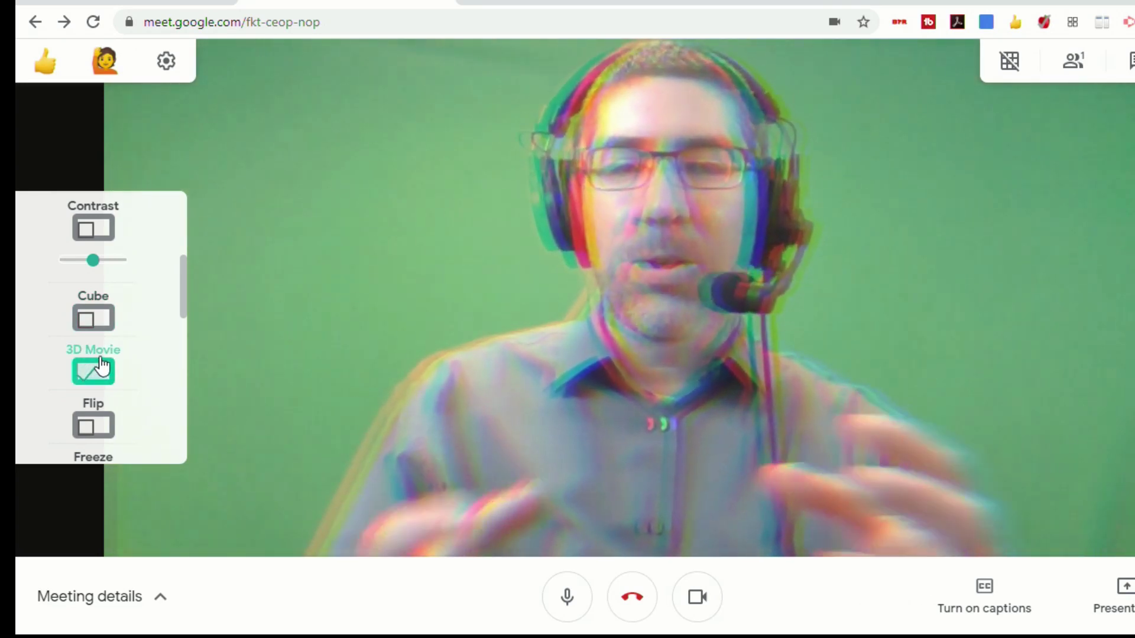
{"action": "left_click", "coordinate": [102, 369]}
Turn the camera video upside down with the Flip effect and restore its normal orientation
{"action": "scroll", "coordinate": [104, 354], "scroll_direction": "down", "scroll_amount": 2}
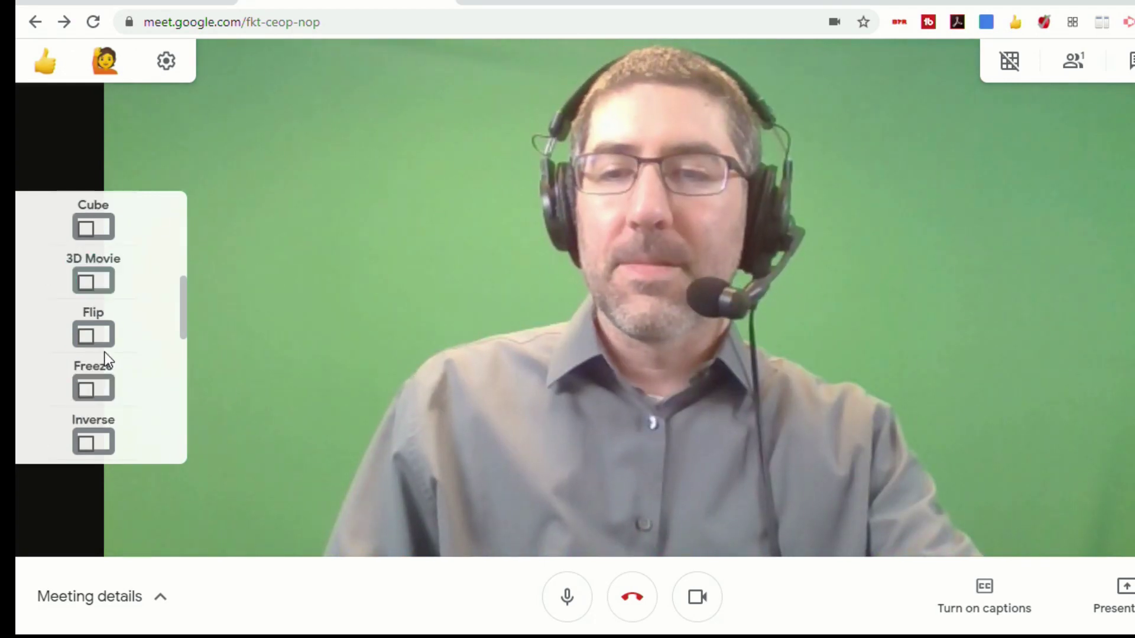
{"action": "left_click", "coordinate": [95, 335]}
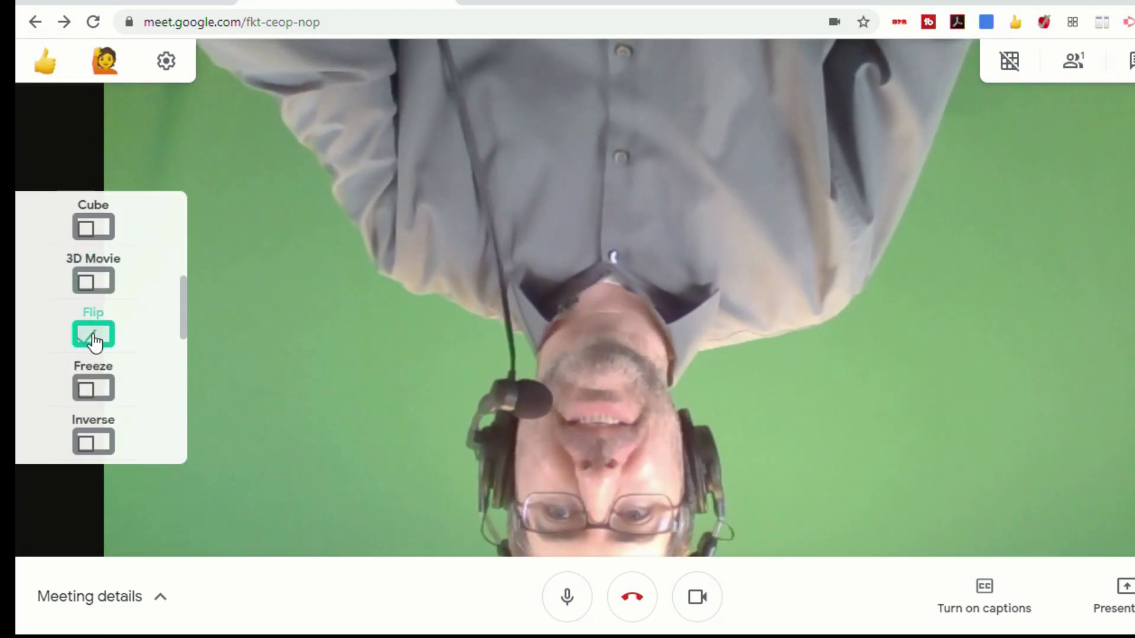
{"action": "left_click", "coordinate": [94, 338]}
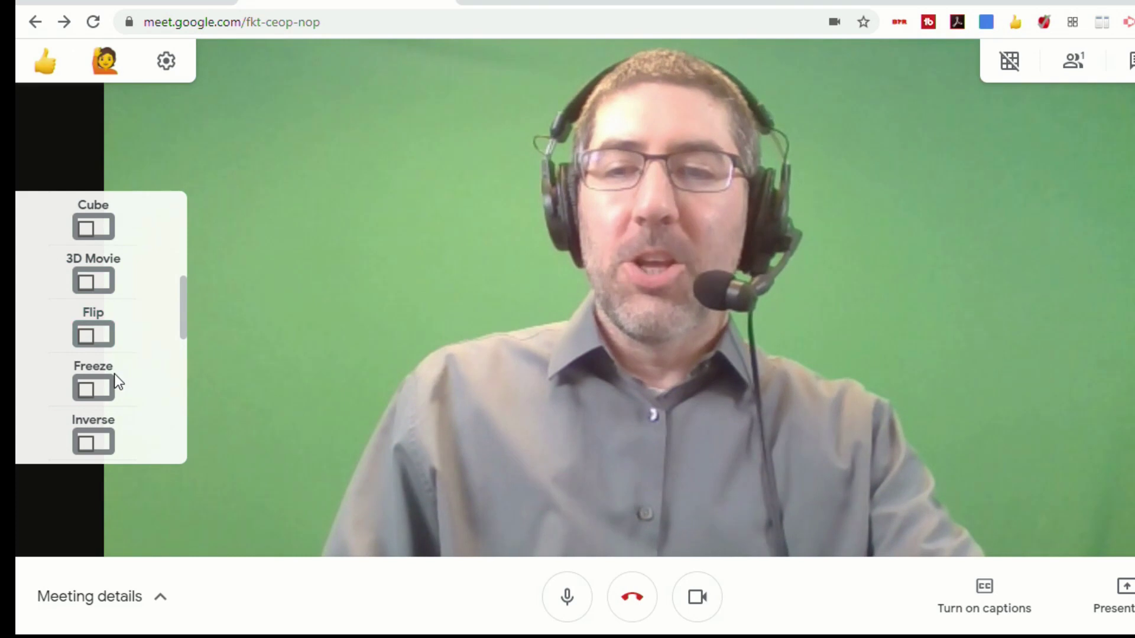
Test the Freeze effect by freezing the camera video, unfreezing it and freezing it again
{"action": "left_click", "coordinate": [95, 389]}
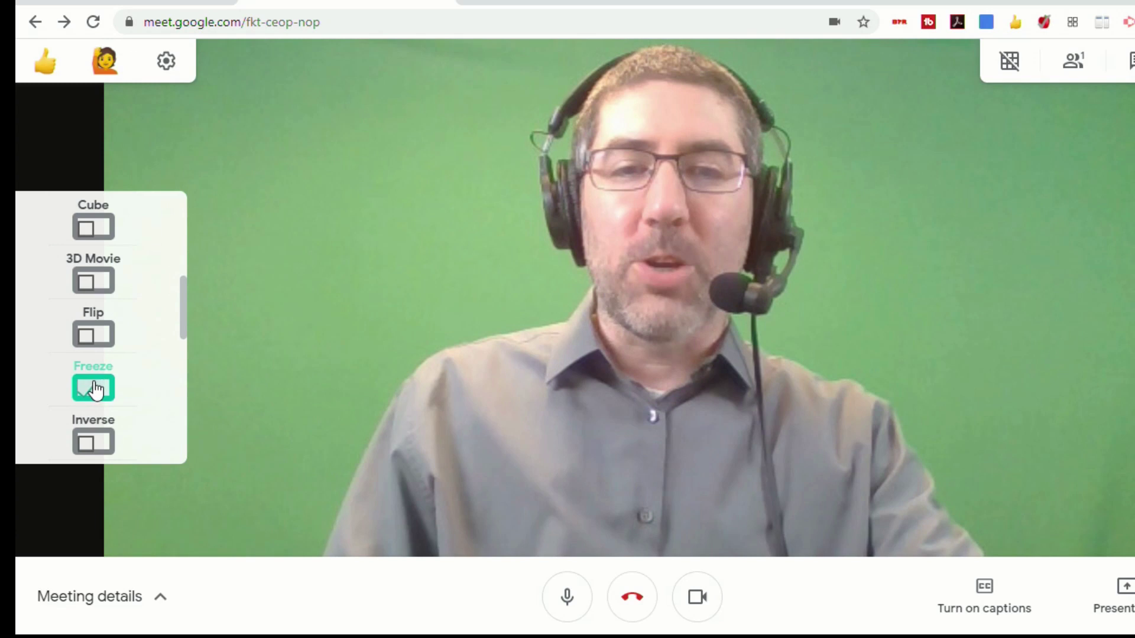
{"action": "left_click", "coordinate": [95, 389]}
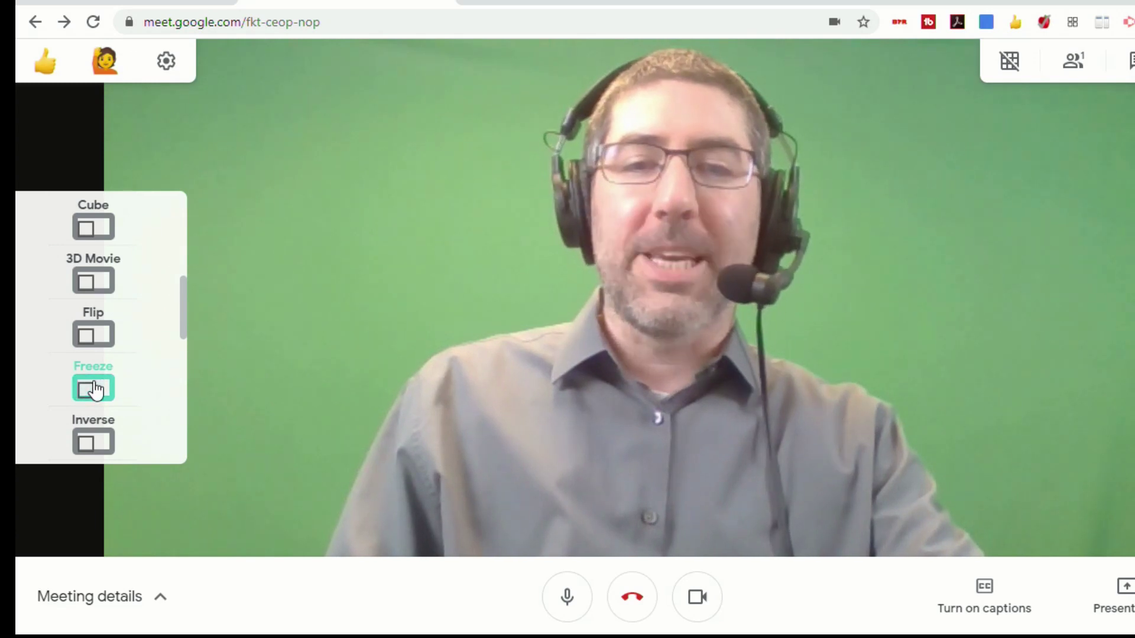
{"action": "left_click", "coordinate": [95, 389]}
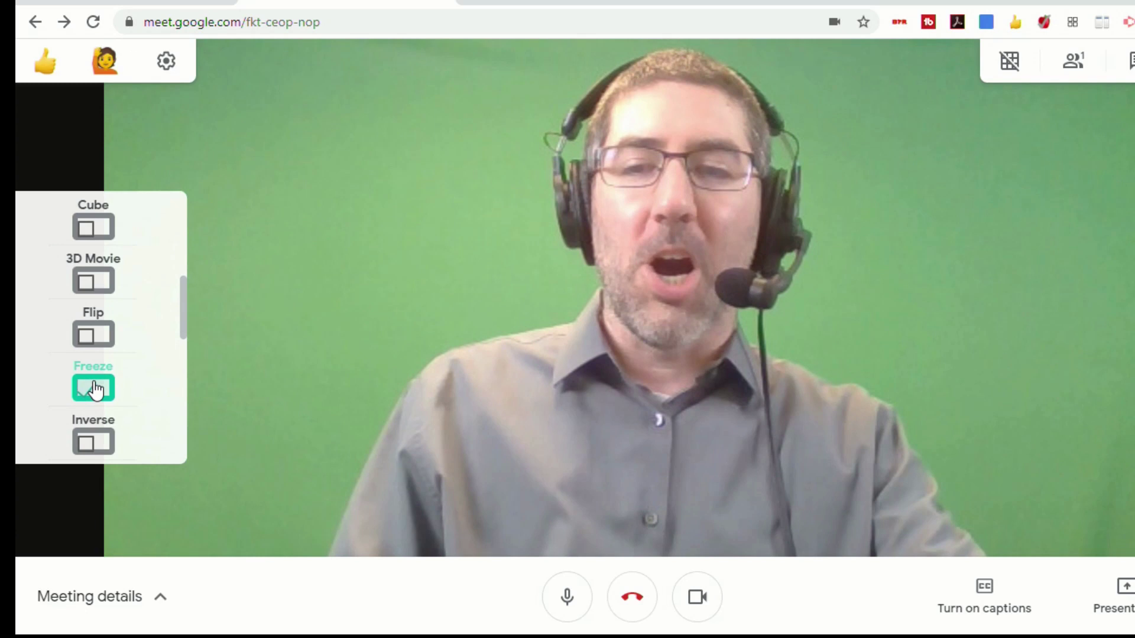
Try the Inverse effect and the Insane effect one after the other, turning each back off
{"action": "left_click", "coordinate": [108, 439]}
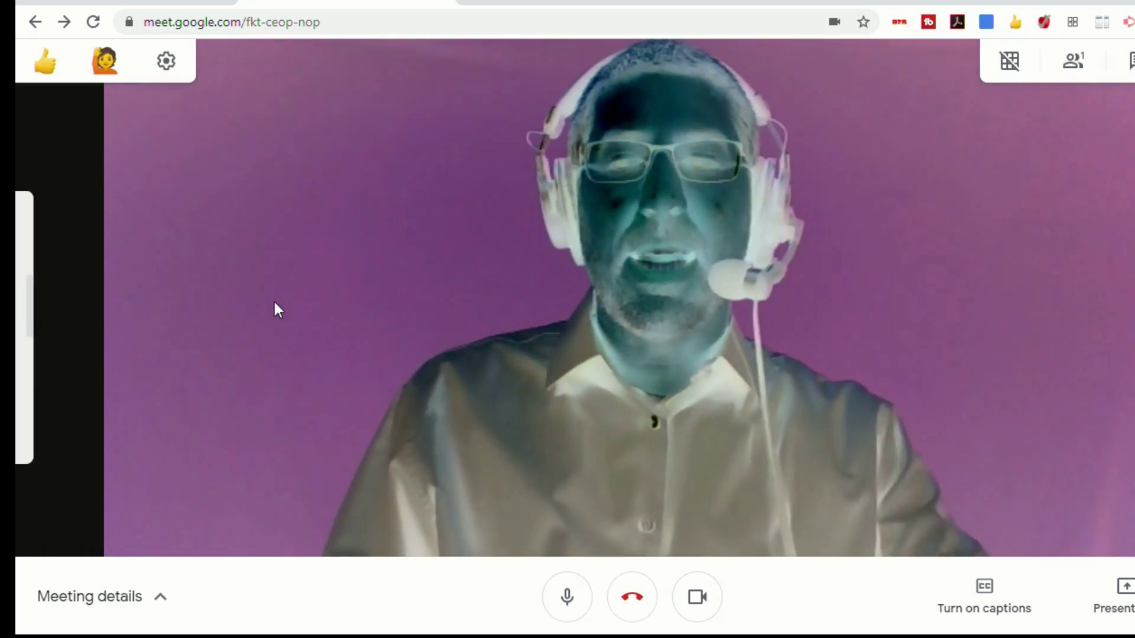
{"action": "mouse_move", "coordinate": [32, 367]}
{"action": "scroll", "coordinate": [89, 414], "scroll_direction": "down", "scroll_amount": 2}
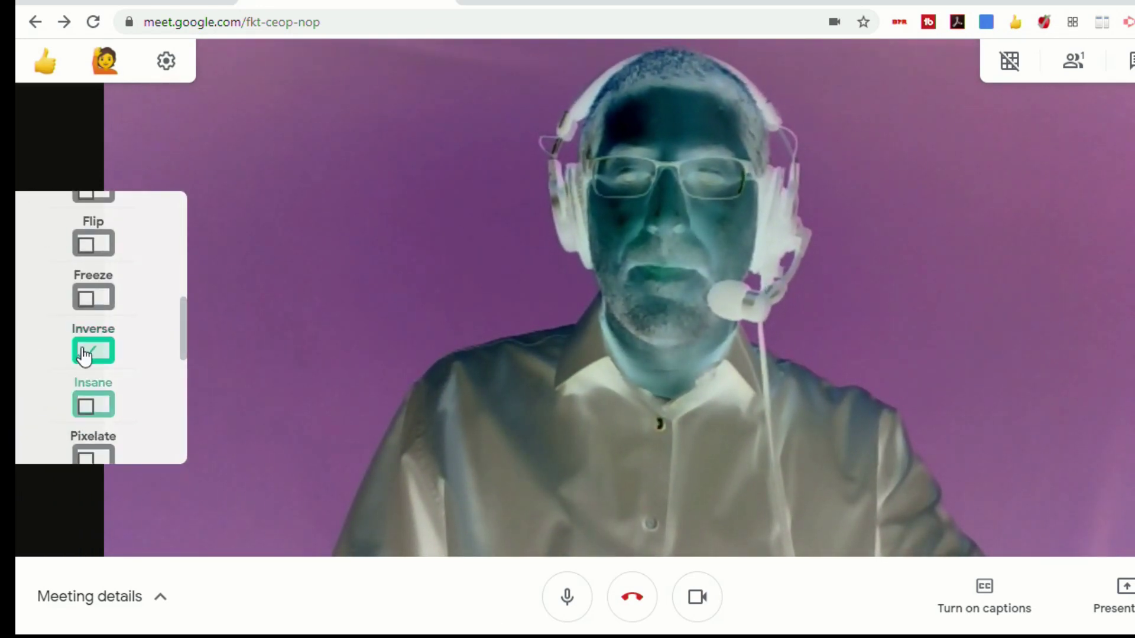
{"action": "left_click", "coordinate": [85, 354]}
{"action": "left_click", "coordinate": [99, 406]}
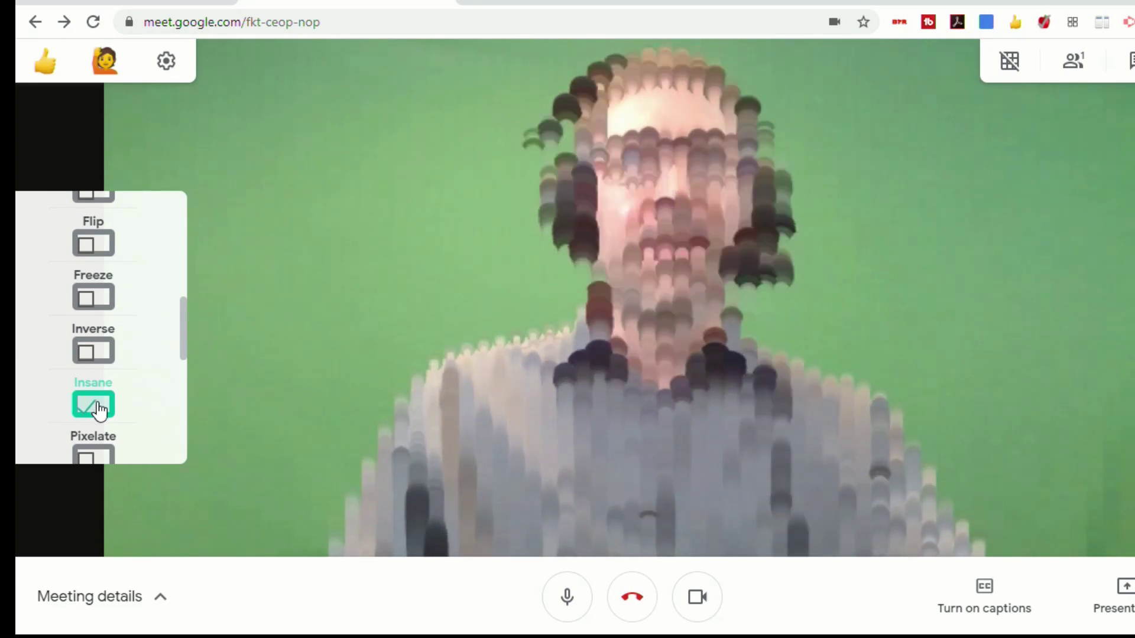
{"action": "left_click", "coordinate": [98, 409]}
Try the Pixelate effect with finer and medium block sizes, and turn it back off
{"action": "scroll", "coordinate": [97, 402], "scroll_direction": "down", "scroll_amount": 2}
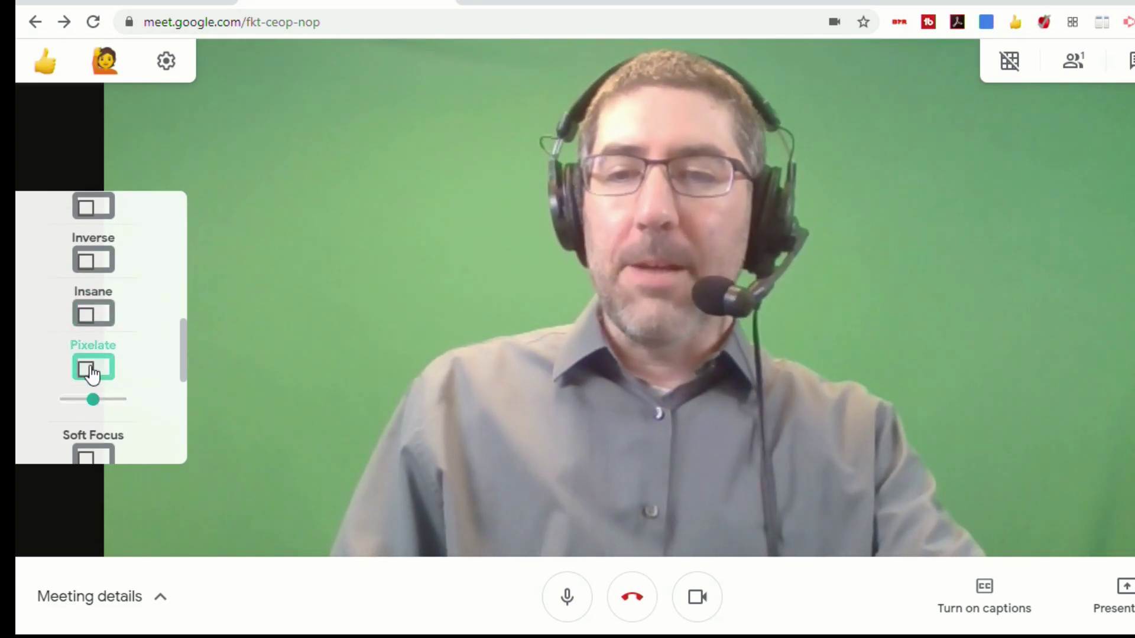
{"action": "left_click", "coordinate": [91, 373]}
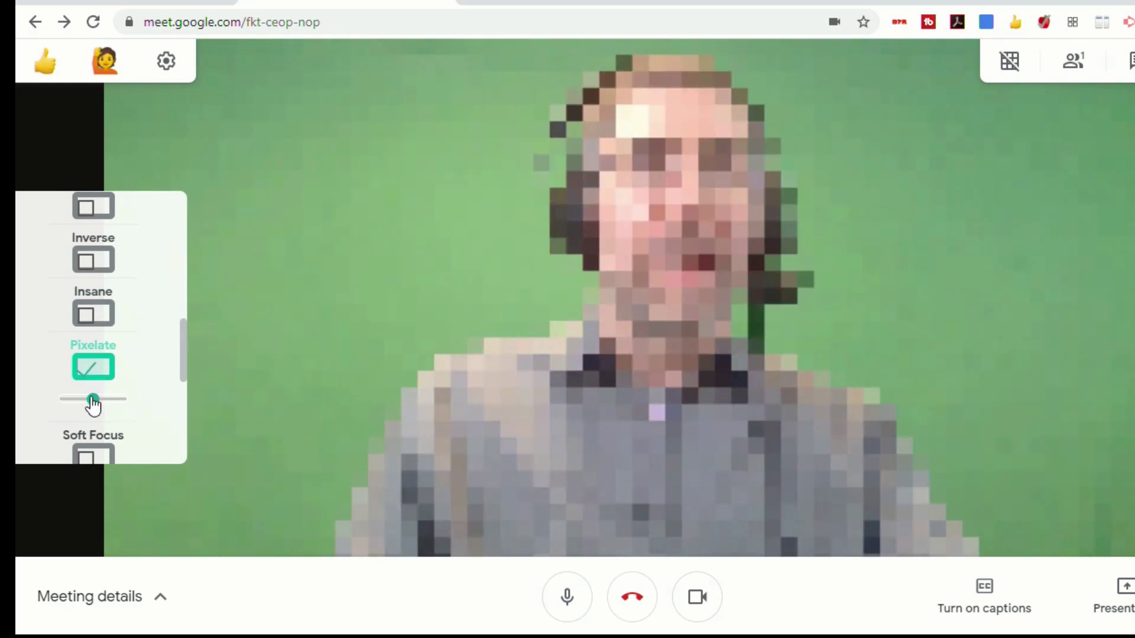
{"action": "left_click_drag", "start_coordinate": [93, 400], "coordinate": [126, 401]}
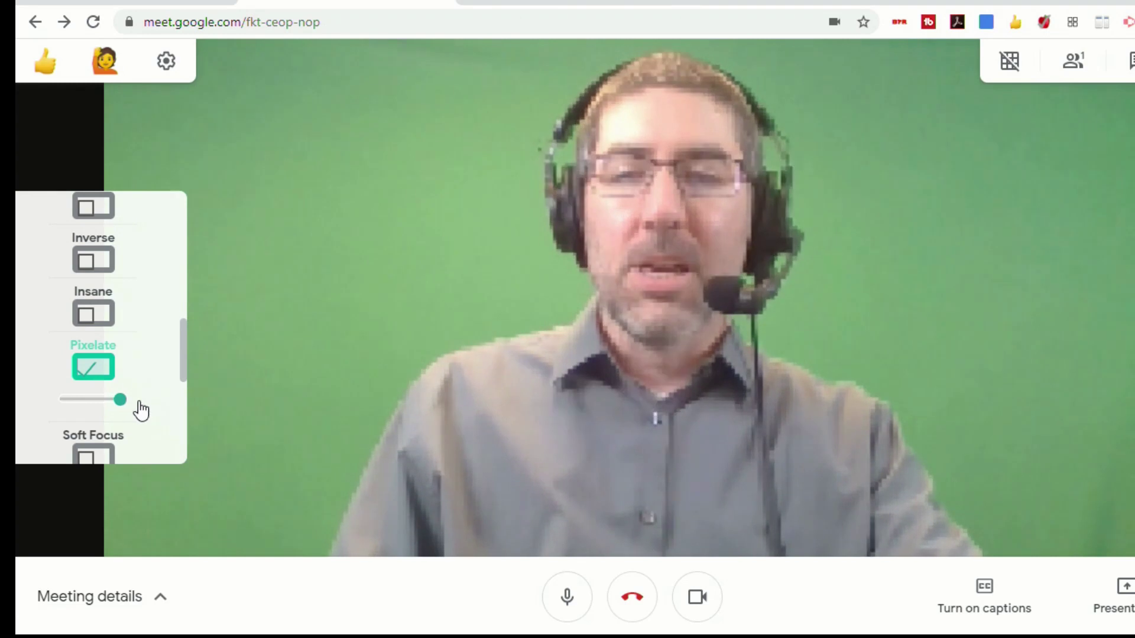
{"action": "left_click_drag", "start_coordinate": [137, 410], "coordinate": [95, 413]}
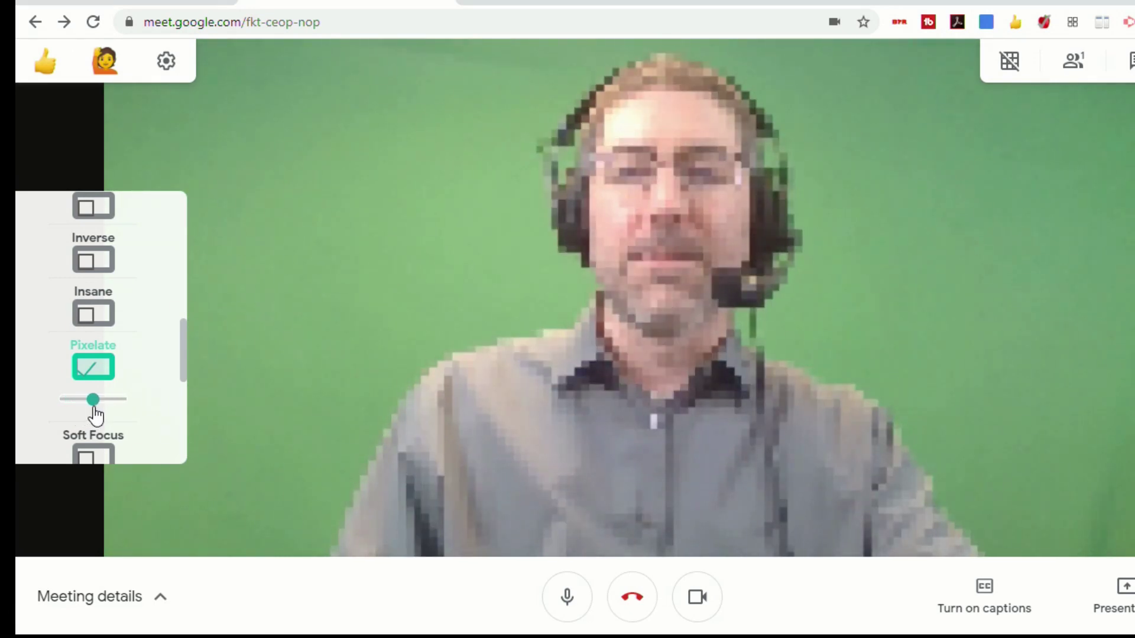
{"action": "left_click", "coordinate": [93, 371]}
Try the Soft Focus effect, raise its level to about the middle of the range, and turn it back off
{"action": "scroll", "coordinate": [118, 367], "scroll_direction": "down", "scroll_amount": 2}
{"action": "left_click", "coordinate": [116, 367]}
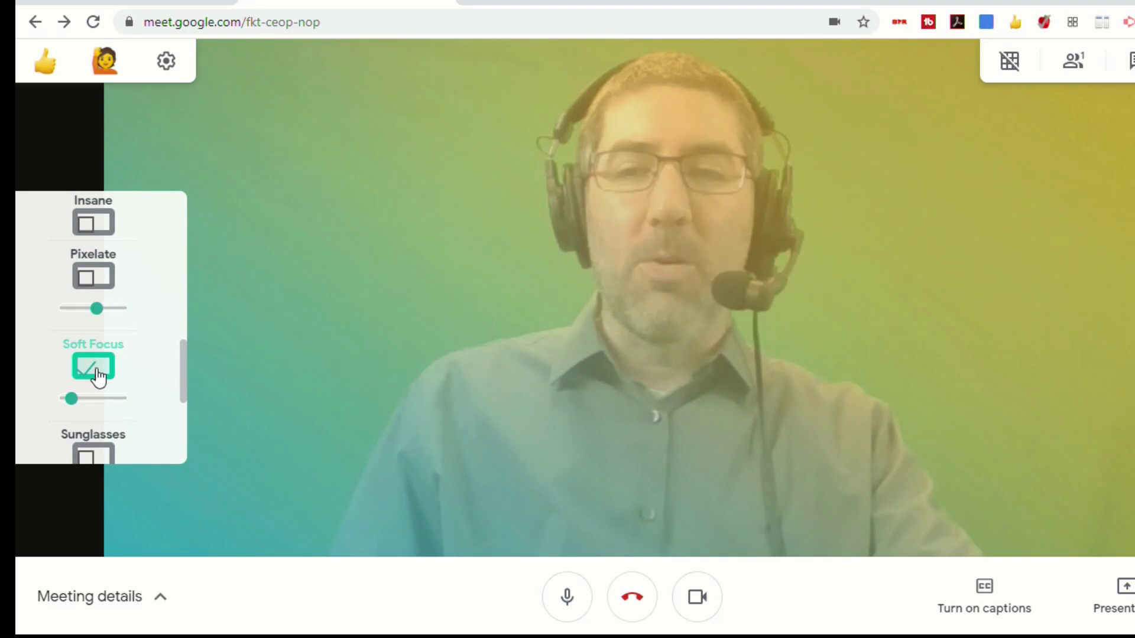
{"action": "mouse_move", "coordinate": [72, 399]}
{"action": "left_mouse_down"}
{"action": "mouse_move", "coordinate": [116, 398]}
{"action": "mouse_move", "coordinate": [63, 397]}
{"action": "mouse_move", "coordinate": [92, 398]}
{"action": "left_mouse_up"}
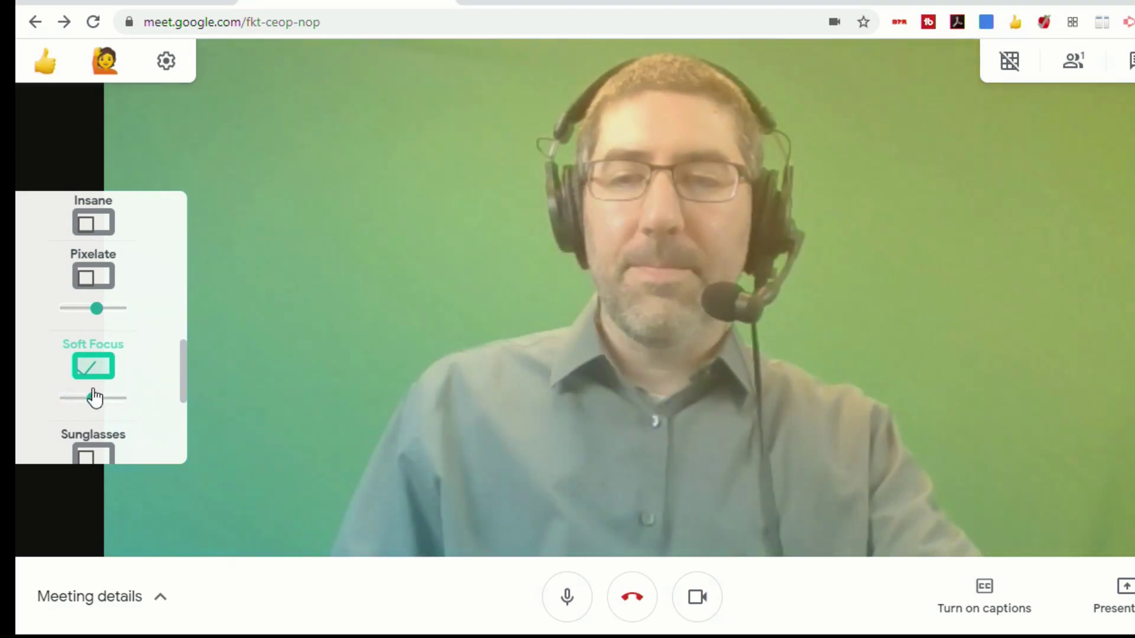
{"action": "left_click", "coordinate": [98, 366]}
Turn on the Sunglasses effect for the camera video and accept the notice about possible issues
{"action": "scroll", "coordinate": [102, 366], "scroll_direction": "down", "scroll_amount": 2}
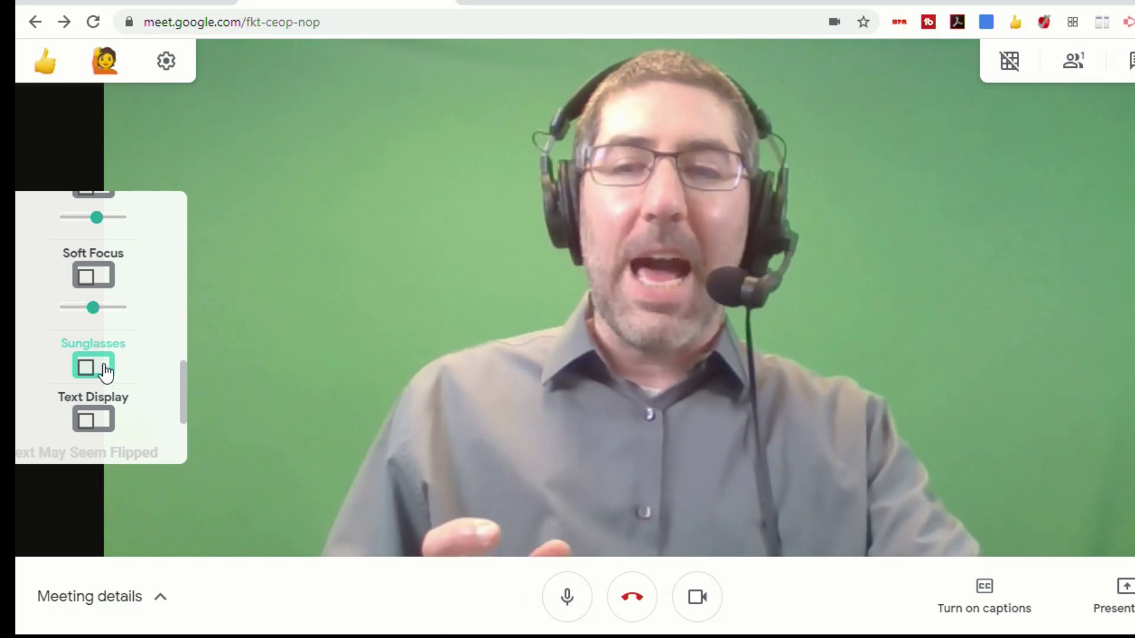
{"action": "left_click", "coordinate": [105, 371]}
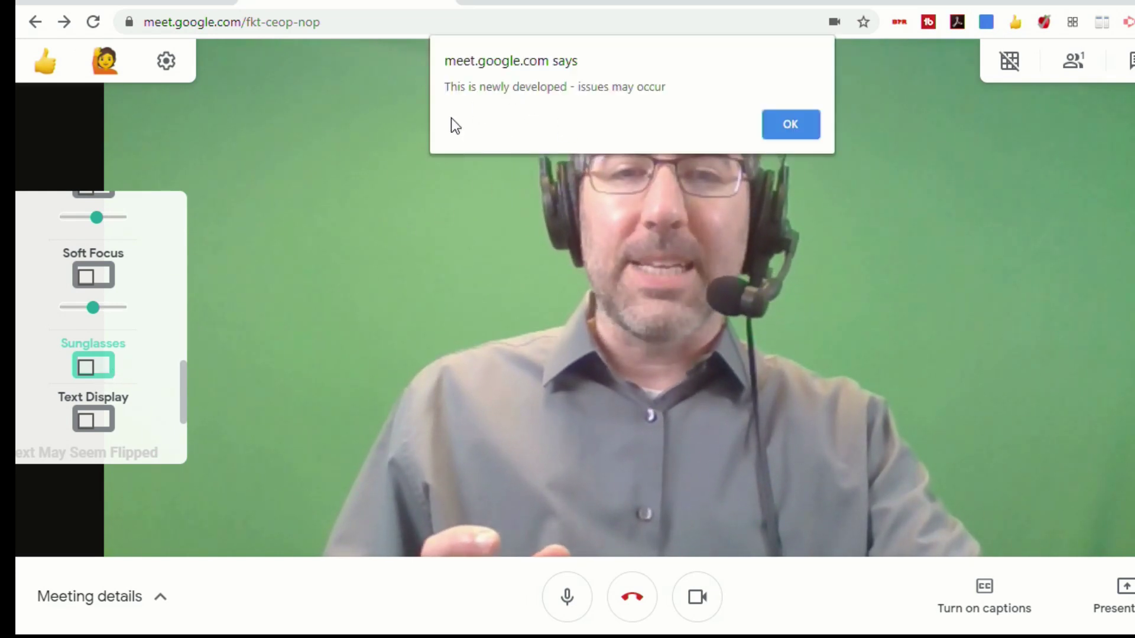
{"action": "left_click", "coordinate": [790, 124]}
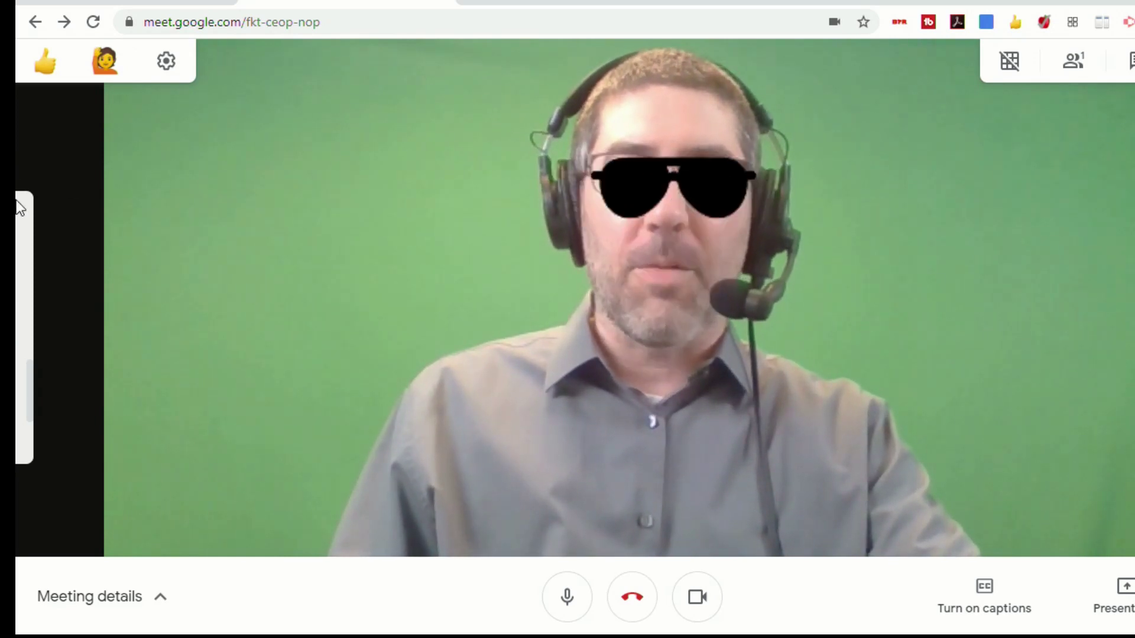
Turn off the Sunglasses effect, and try the Text Display effect on the camera video before turning it back off
{"action": "mouse_move", "coordinate": [32, 324]}
{"action": "left_click", "coordinate": [104, 364]}
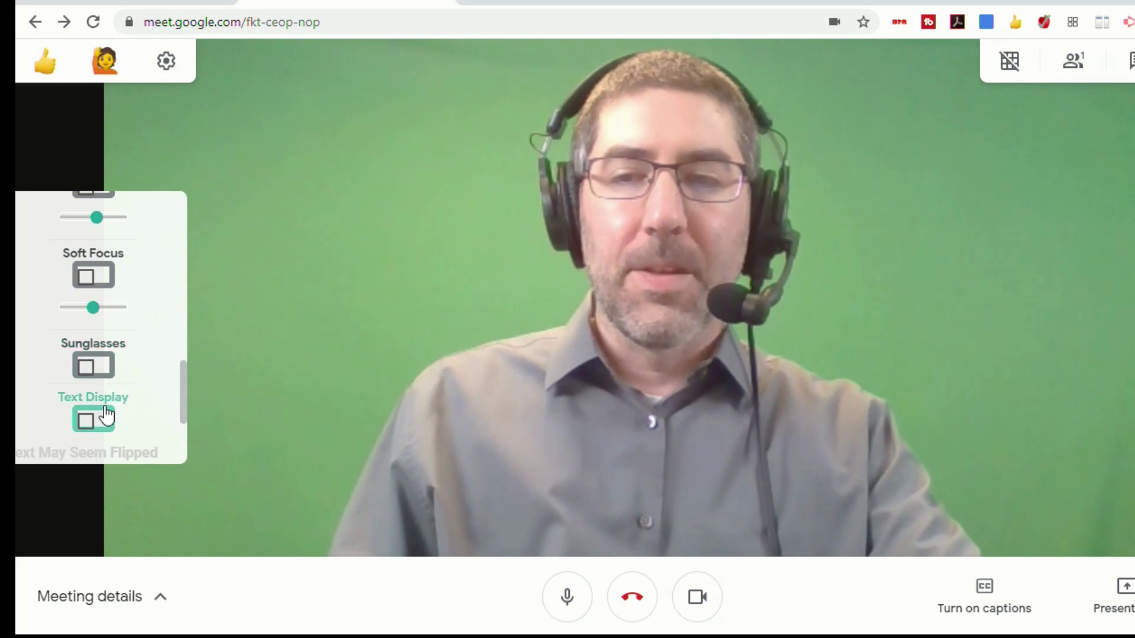
{"action": "scroll", "coordinate": [95, 368], "scroll_direction": "down", "scroll_amount": 2}
{"action": "left_click", "coordinate": [93, 328]}
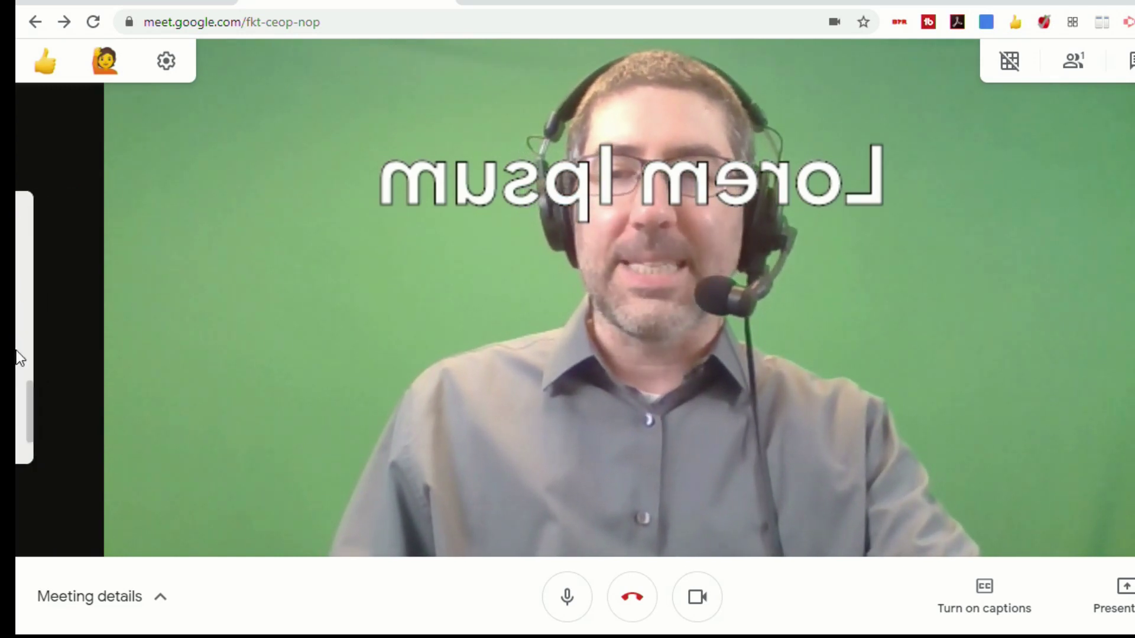
{"action": "mouse_move", "coordinate": [18, 350]}
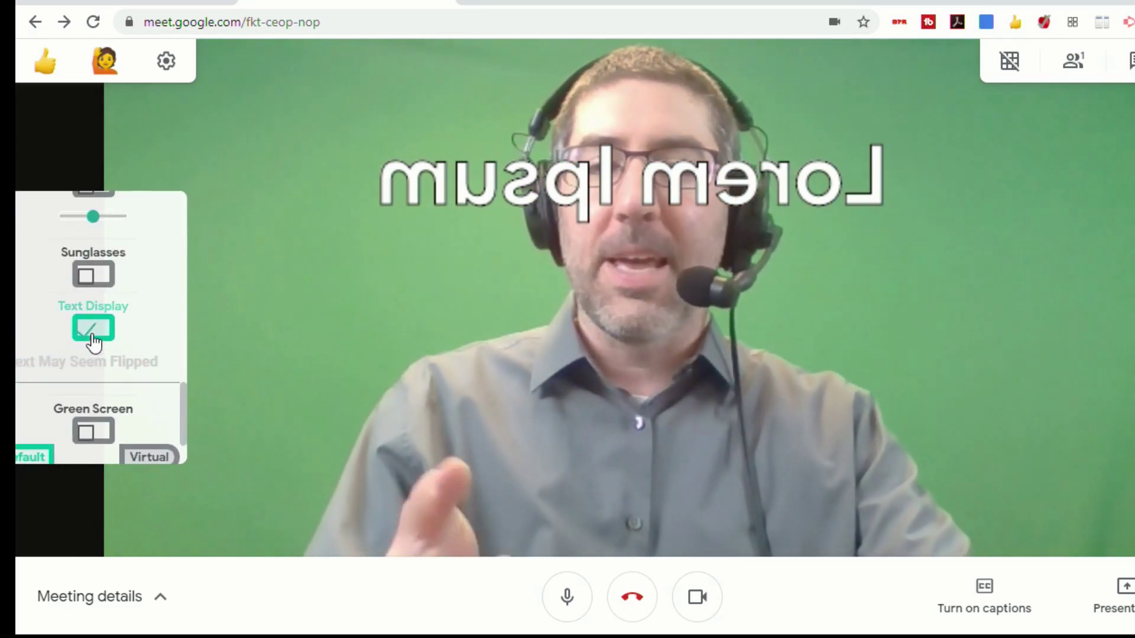
{"action": "left_click", "coordinate": [93, 329]}
Try the Green Screen effect with the Virtual background option, and turn the effect back off
{"action": "scroll", "coordinate": [109, 329], "scroll_direction": "down", "scroll_amount": 2}
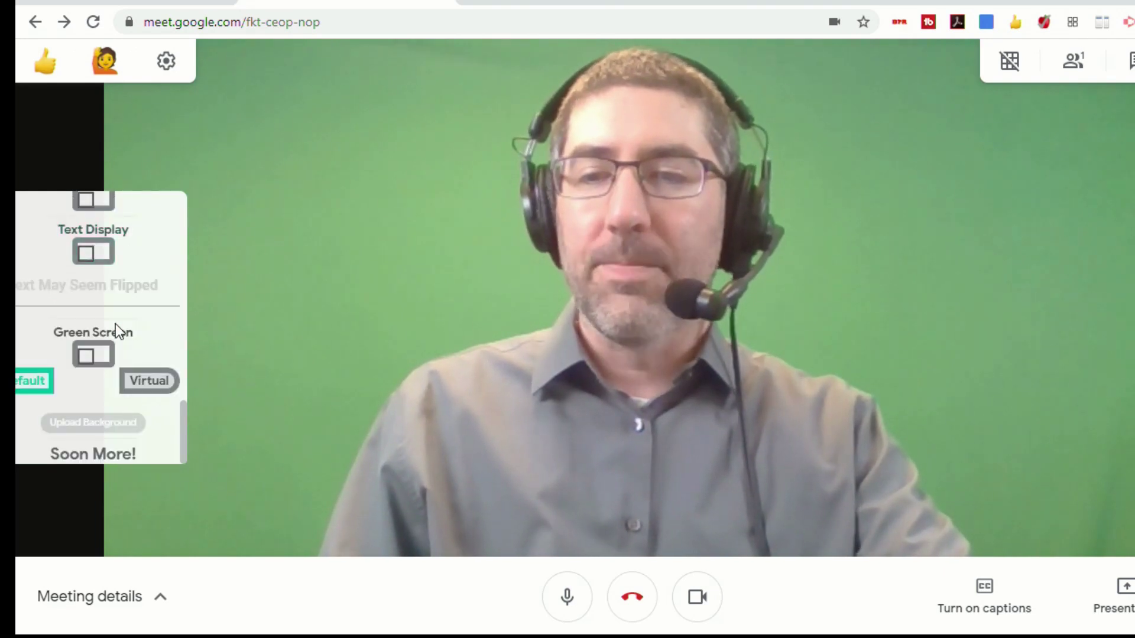
{"action": "left_click", "coordinate": [98, 358]}
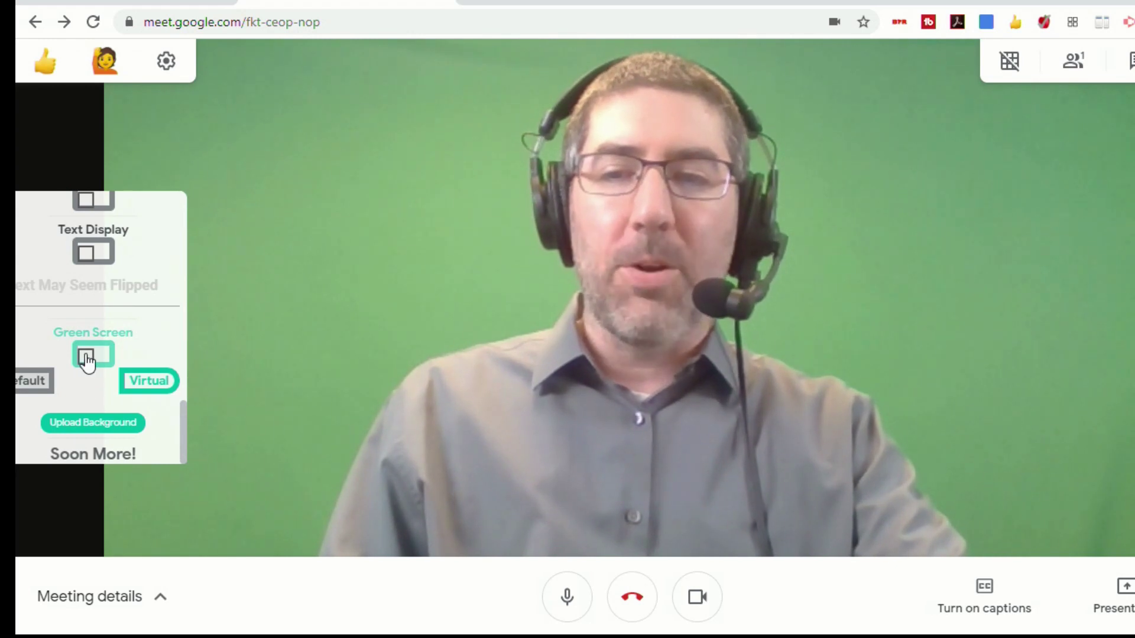
{"action": "left_click", "coordinate": [87, 358]}
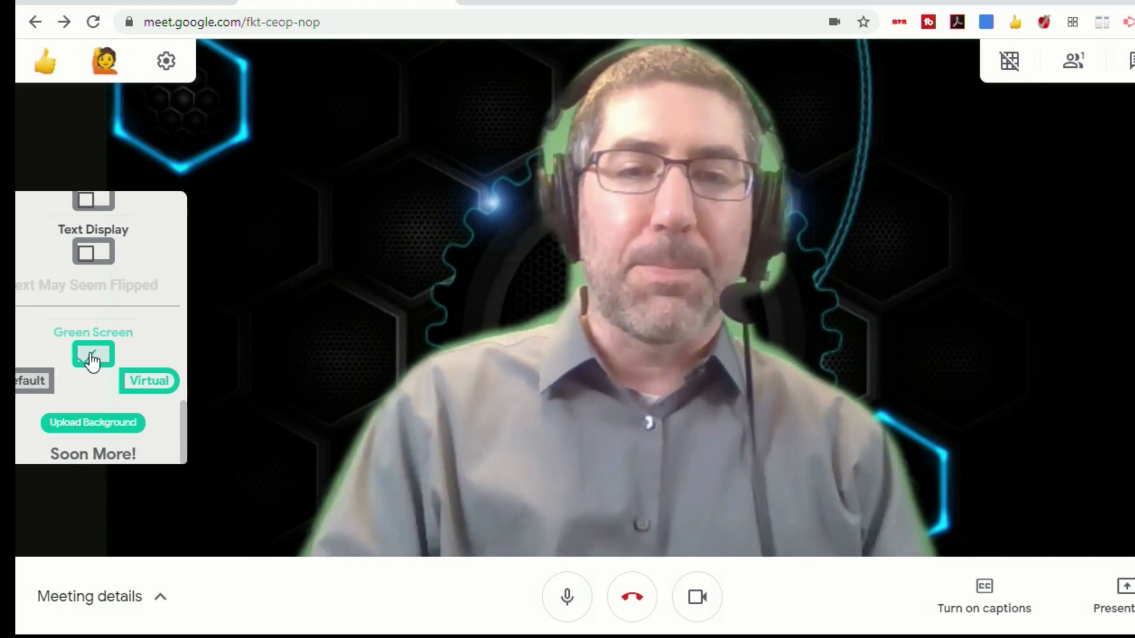
{"action": "left_click", "coordinate": [93, 357]}
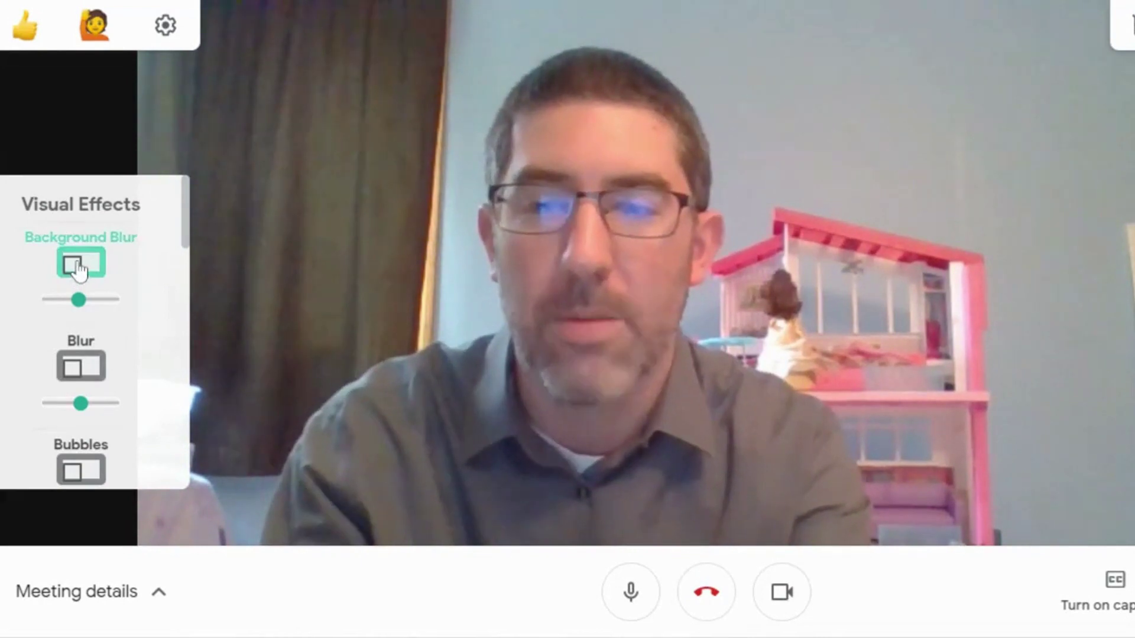
Try the Background Blur effect, set its level near the low end of the range, and turn it back off
{"action": "left_click", "coordinate": [78, 269]}
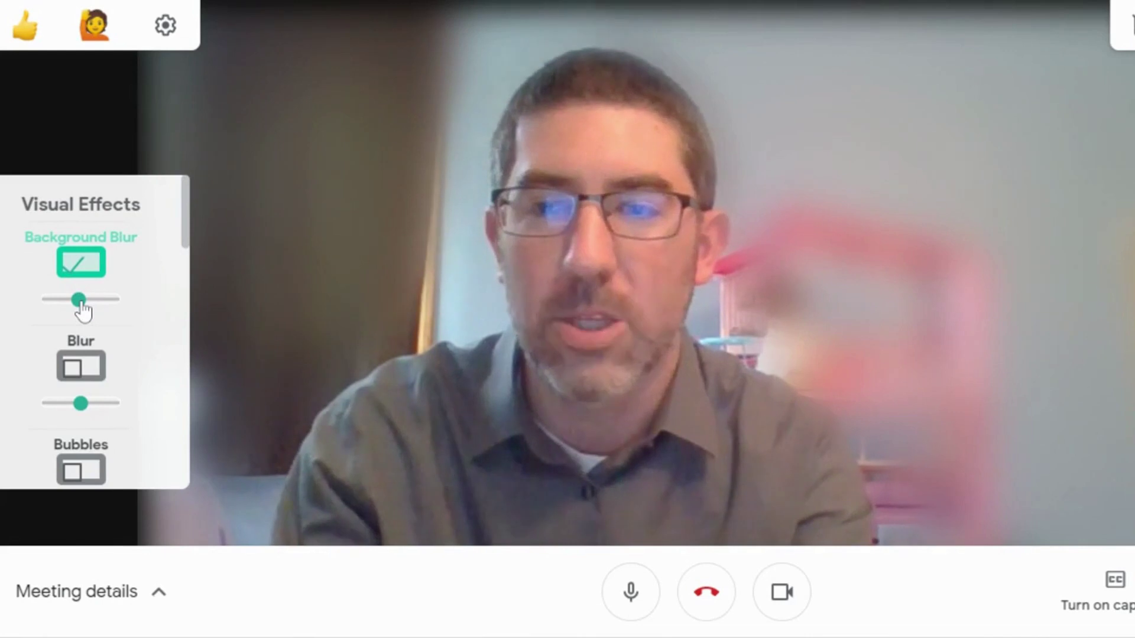
{"action": "left_click_drag", "start_coordinate": [73, 305], "coordinate": [41, 319]}
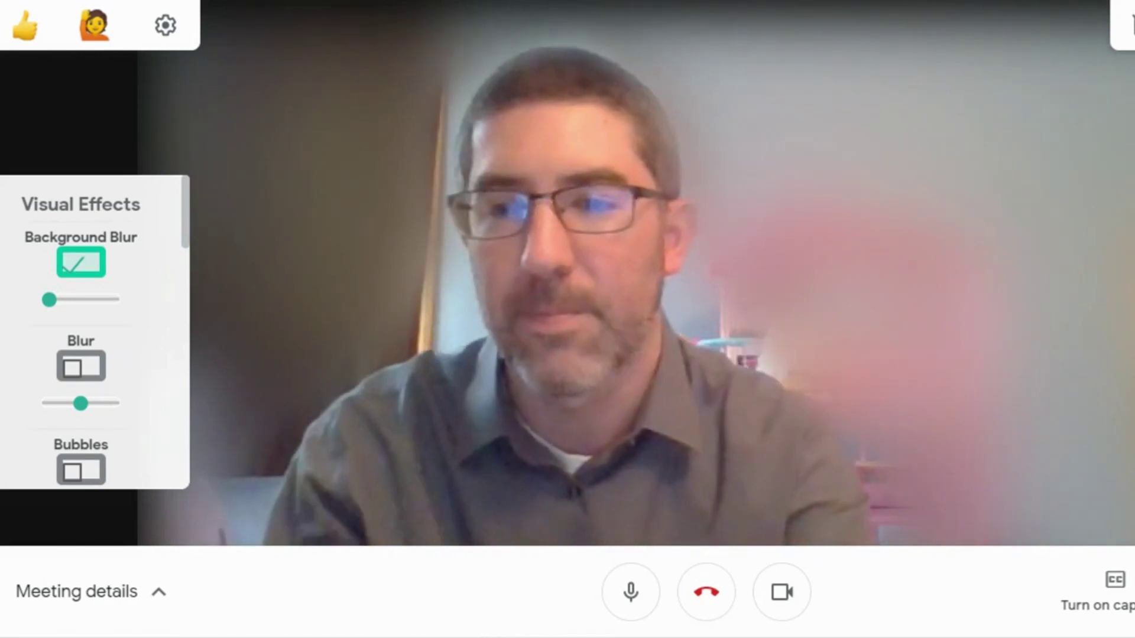
{"action": "left_click", "coordinate": [72, 273]}
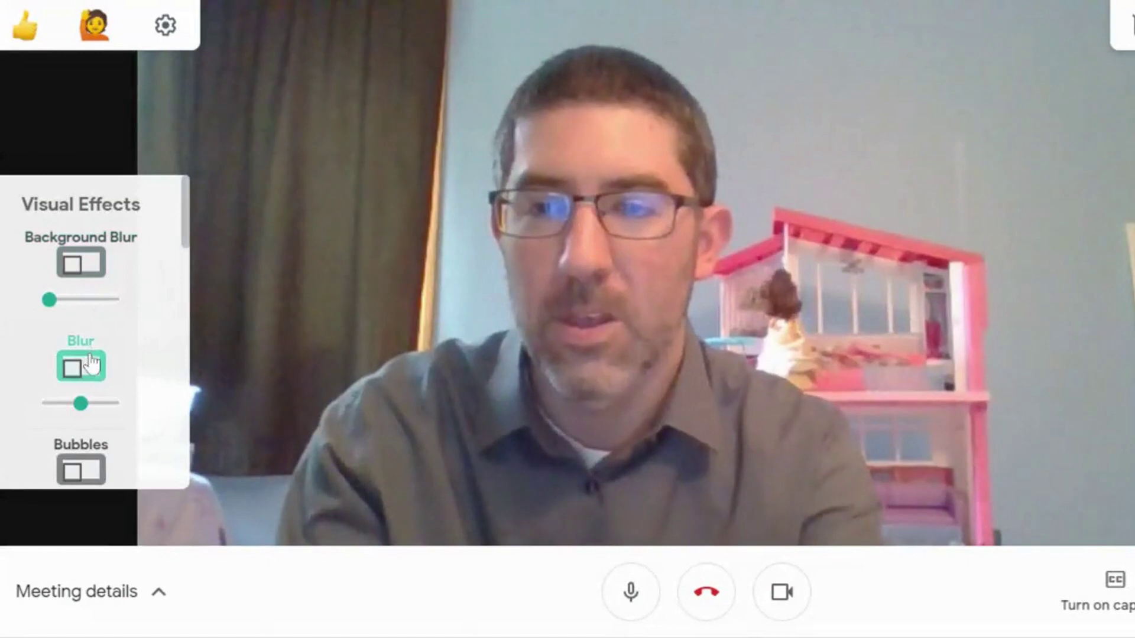
Try the Blur effect on the whole camera picture and turn it back off
{"action": "left_click", "coordinate": [86, 367]}
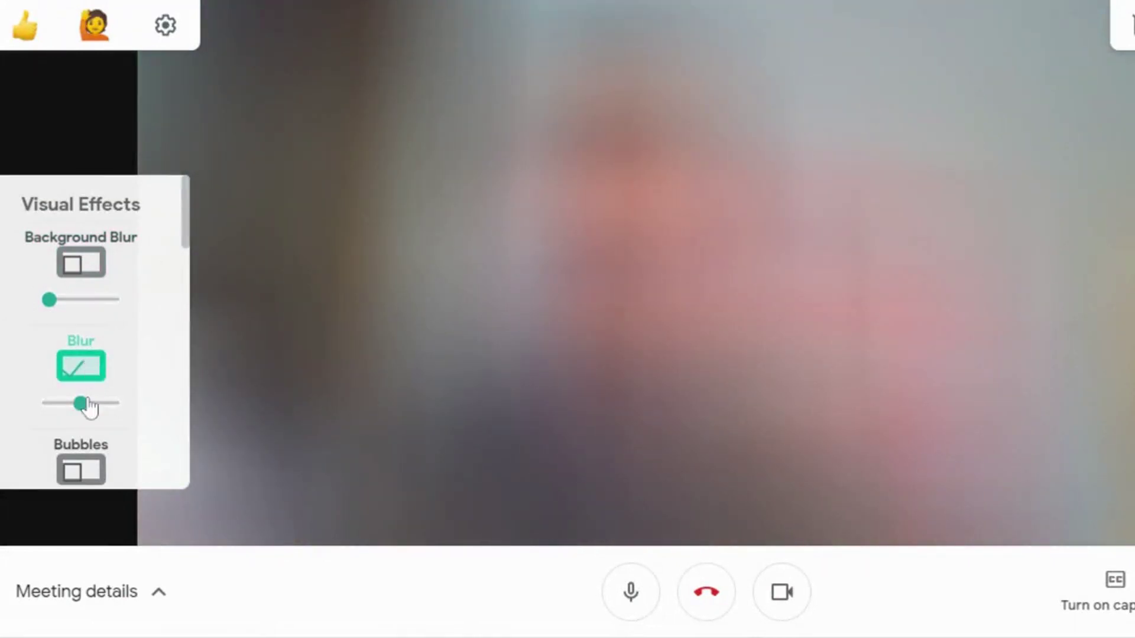
{"action": "mouse_move", "coordinate": [81, 405]}
{"action": "left_mouse_down"}
{"action": "mouse_move", "coordinate": [55, 406]}
{"action": "mouse_move", "coordinate": [177, 414]}
{"action": "mouse_move", "coordinate": [81, 408]}
{"action": "left_mouse_up"}
{"action": "left_click", "coordinate": [80, 381]}
Turn on the Green Screen effect with the Virtual background option for the camera video without a green backdrop
{"action": "scroll", "coordinate": [83, 376], "scroll_direction": "down", "scroll_amount": 5}
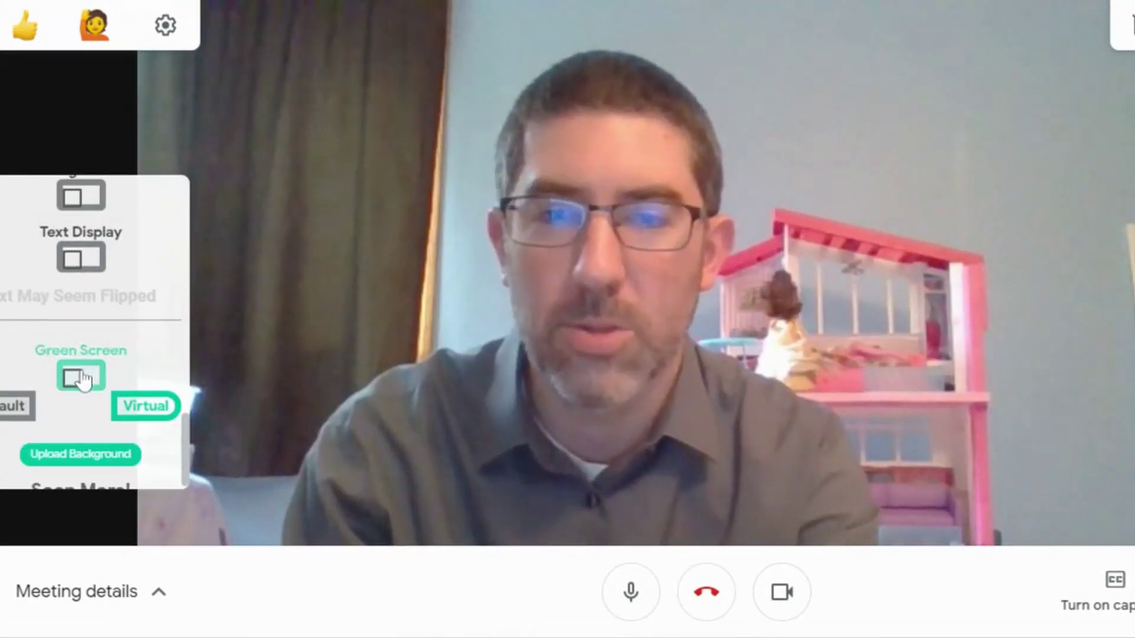
{"action": "left_click", "coordinate": [81, 379]}
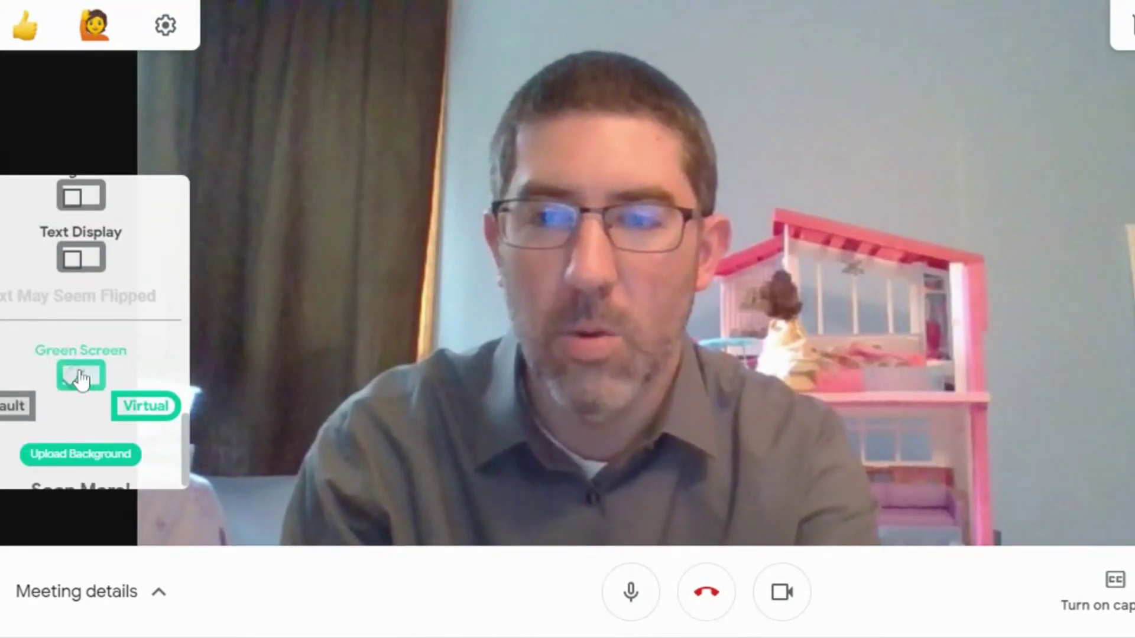